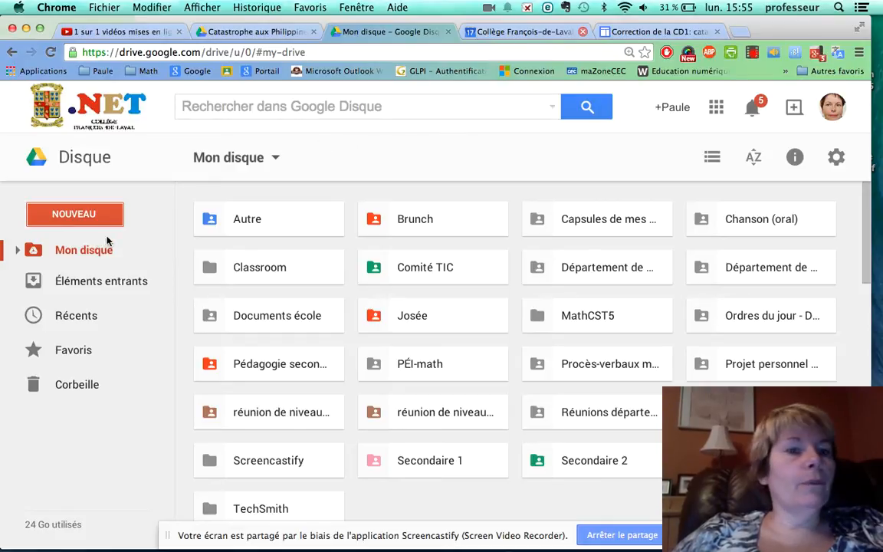
# Open the catalogue for connecting other applications to Google Drive (Connecter d'autres applications).
pyautogui.click(82, 218)
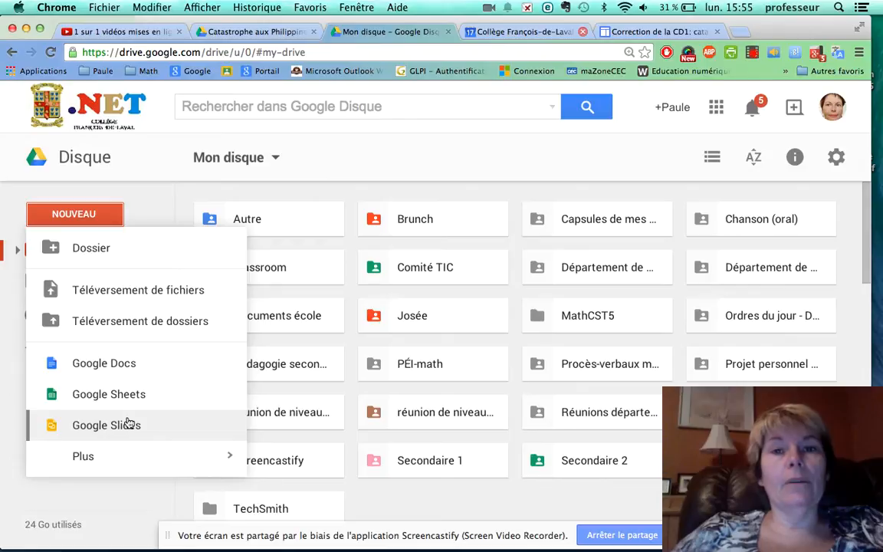
pyautogui.moveTo(129, 461)
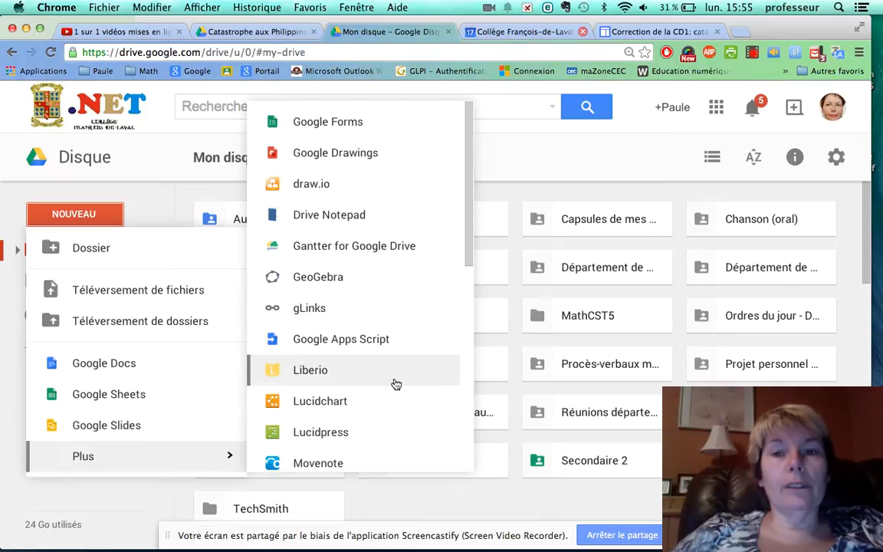
pyautogui.scroll(-1, 396, 384)
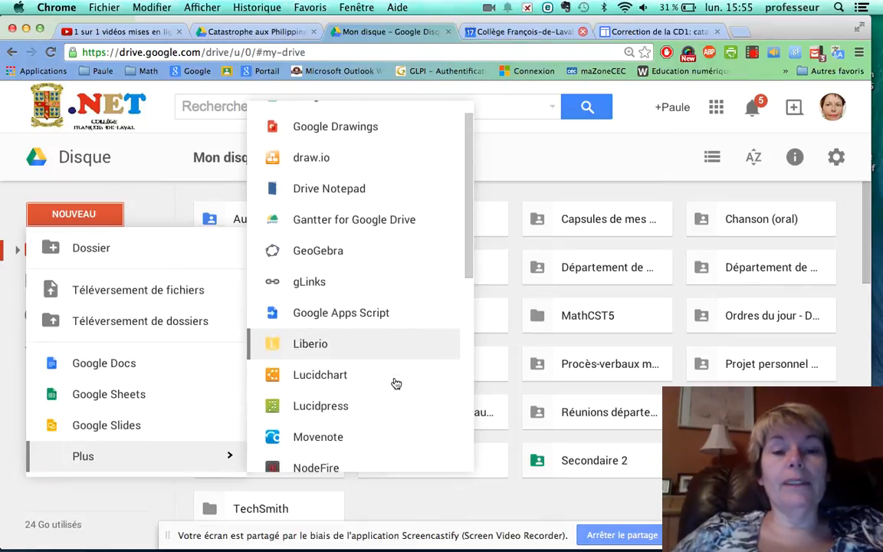
pyautogui.scroll(-10, 396, 384)
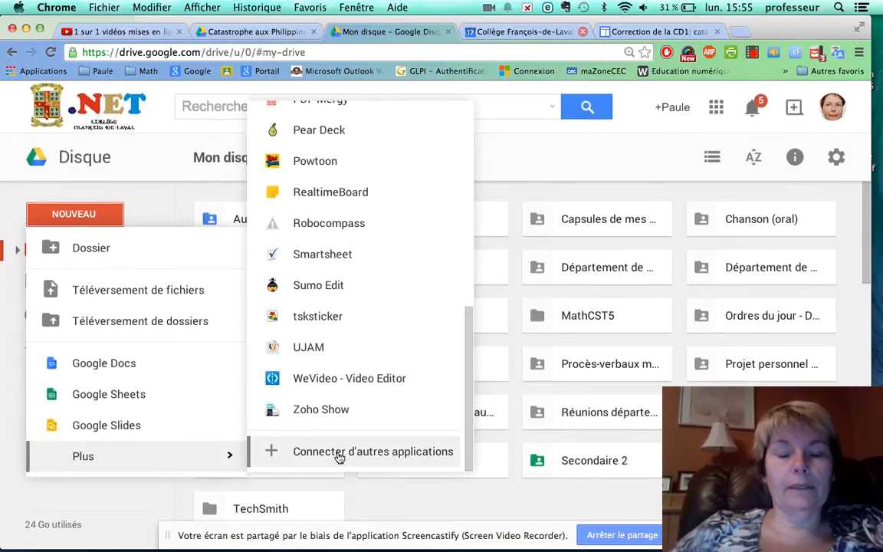
pyautogui.click(339, 454)
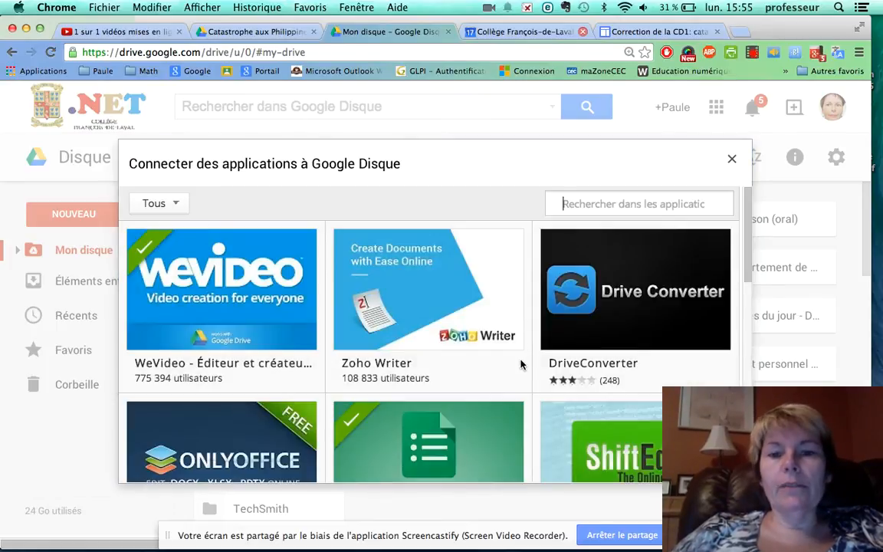
# Browse the catalogue of applications that can be connected to Google Drive.
pyautogui.scroll(-10, 522, 367)
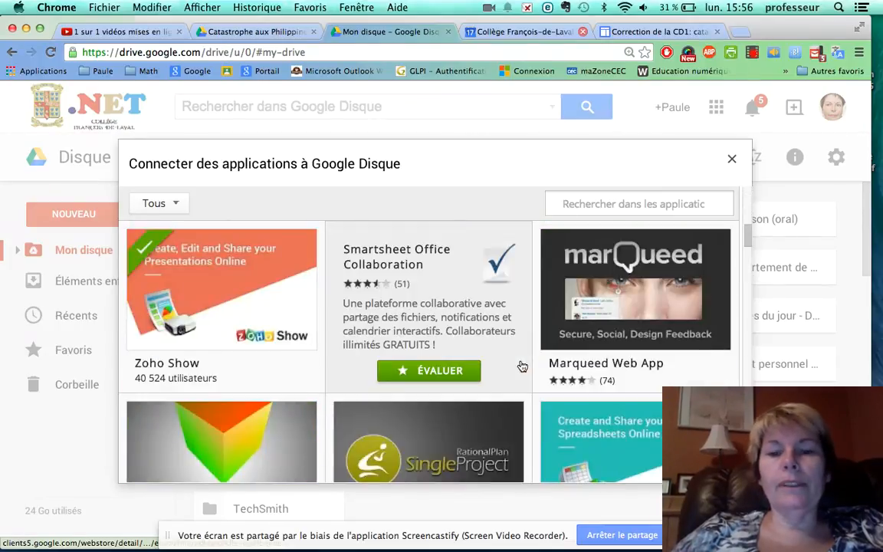
pyautogui.scroll(-5, 521, 367)
pyautogui.scroll(-2, 521, 366)
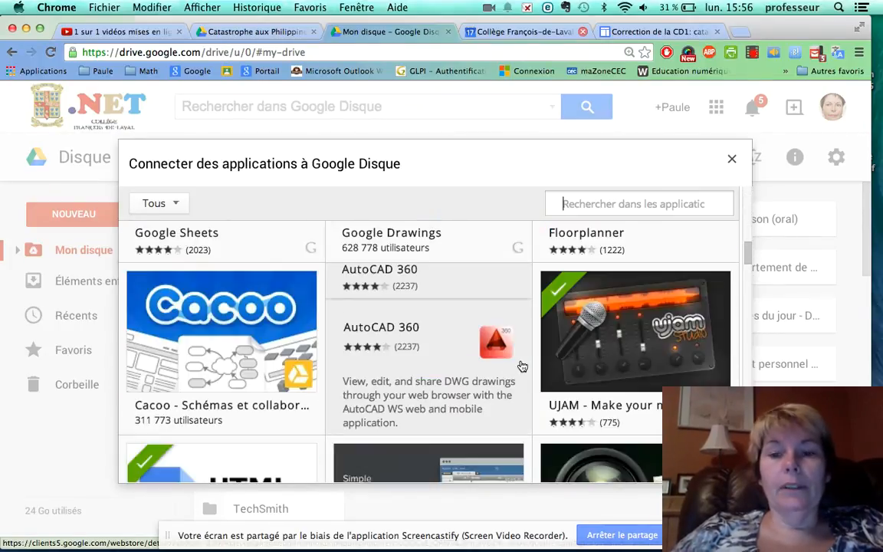
pyautogui.scroll(4, 523, 366)
pyautogui.scroll(8, 523, 367)
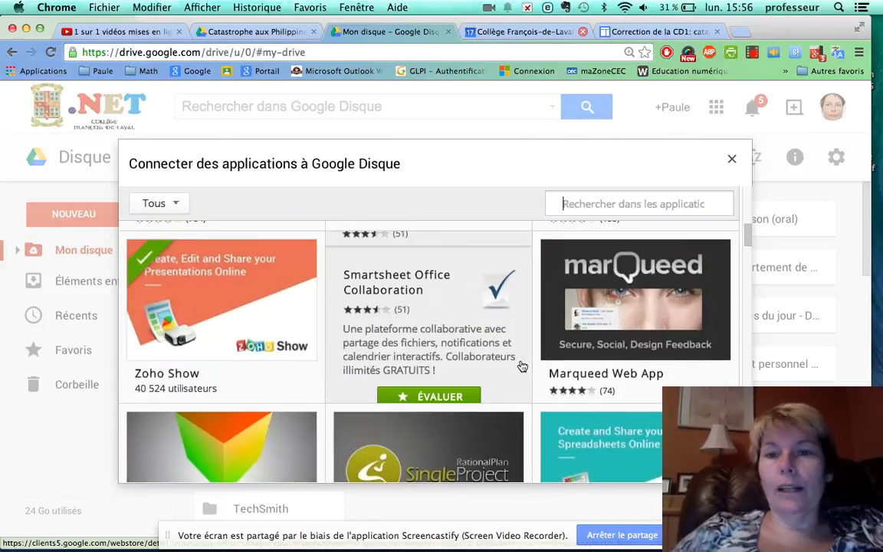
pyautogui.scroll(2, 522, 366)
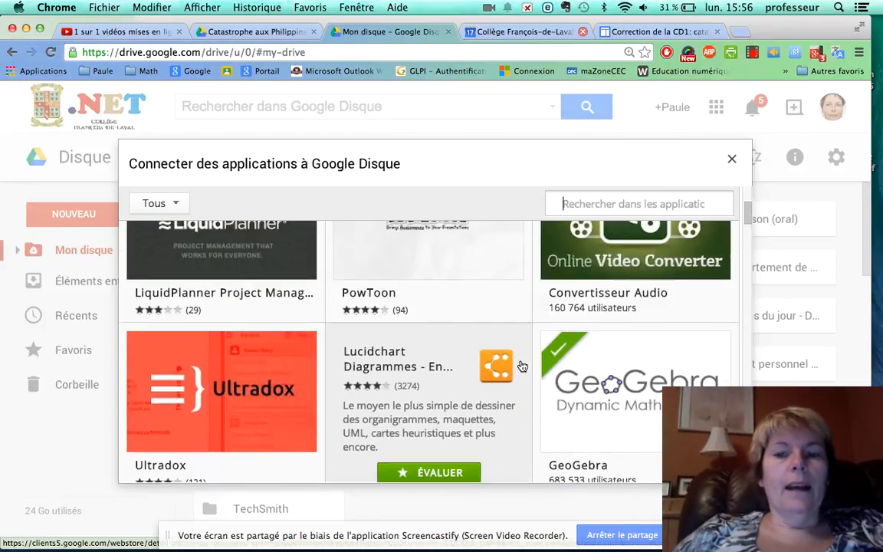
pyautogui.scroll(-5, 521, 366)
pyautogui.scroll(-2, 522, 367)
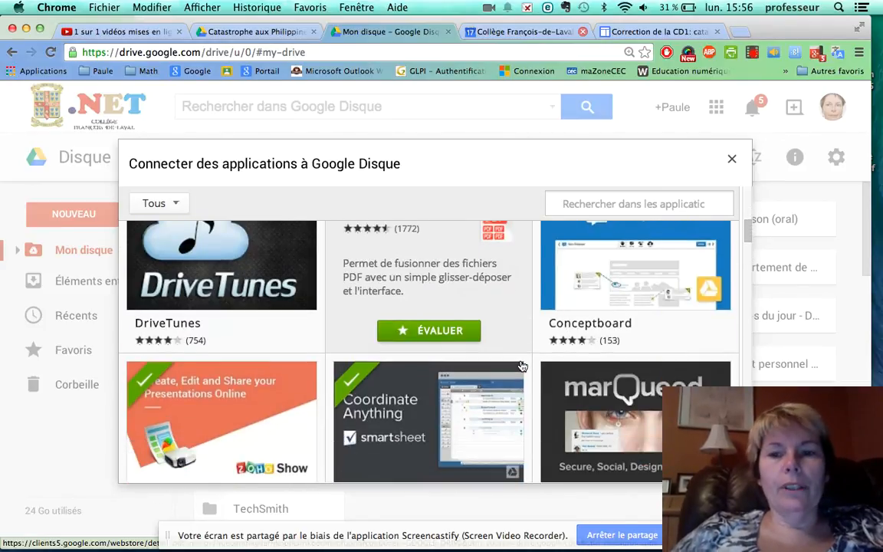
pyautogui.scroll(5, 521, 366)
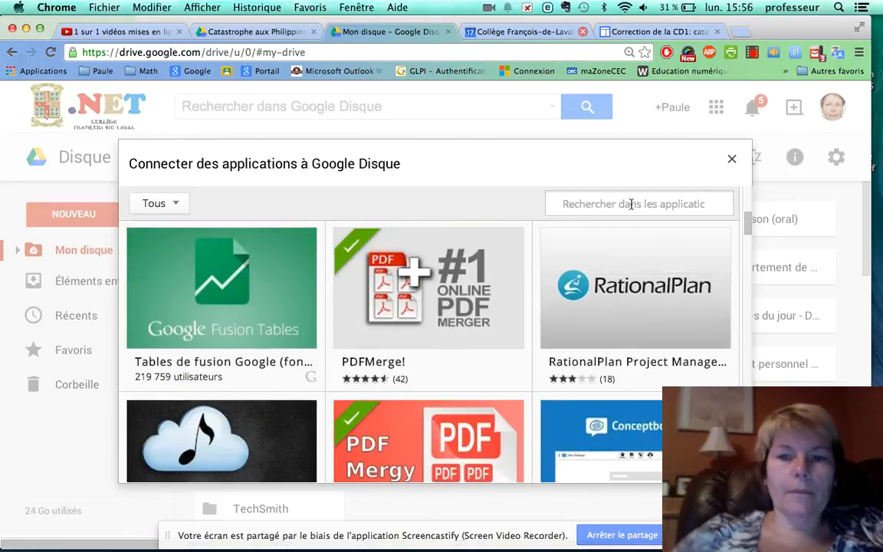
# Search the connectable applications for "geogebra", and close the catalogue.
pyautogui.write('geogebra')
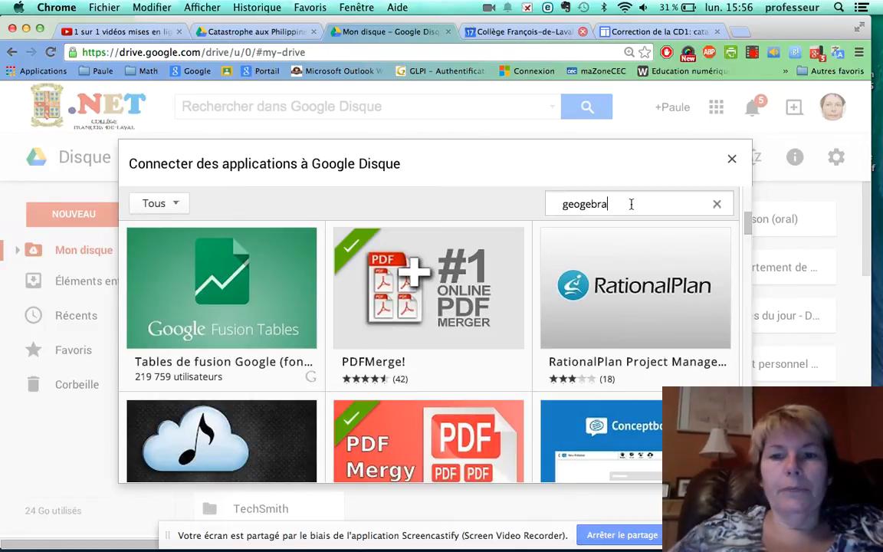
pyautogui.press('Return')
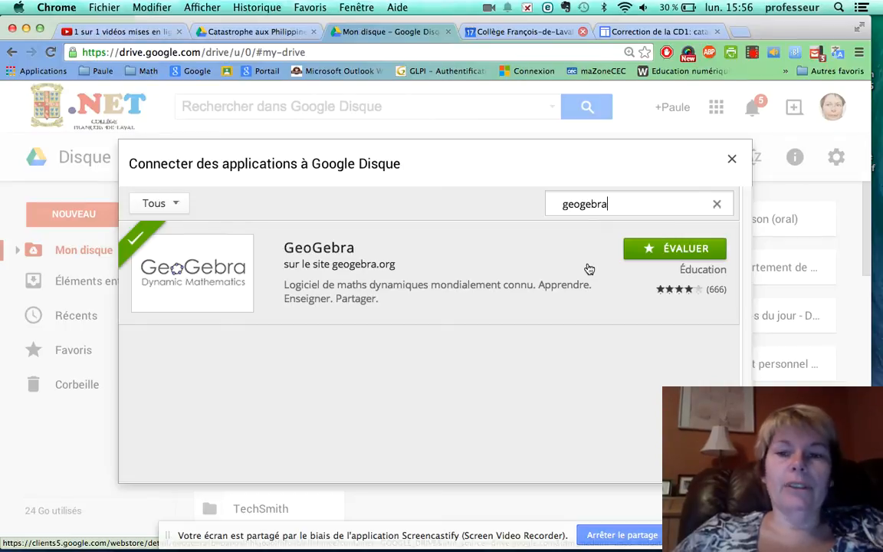
pyautogui.click(733, 159)
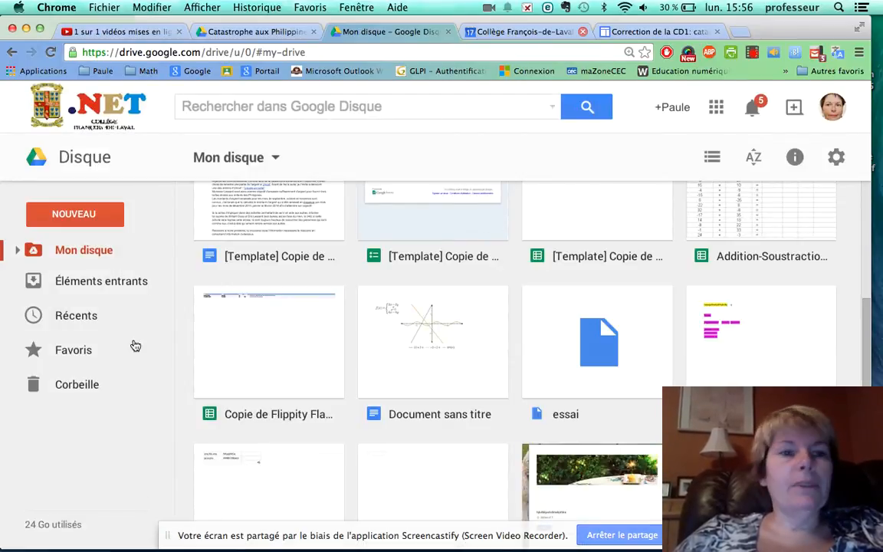
# Create a new GeoGebra file from Google Drive and accept the authorisation GeoGebra requests for offline access.
pyautogui.click(90, 218)
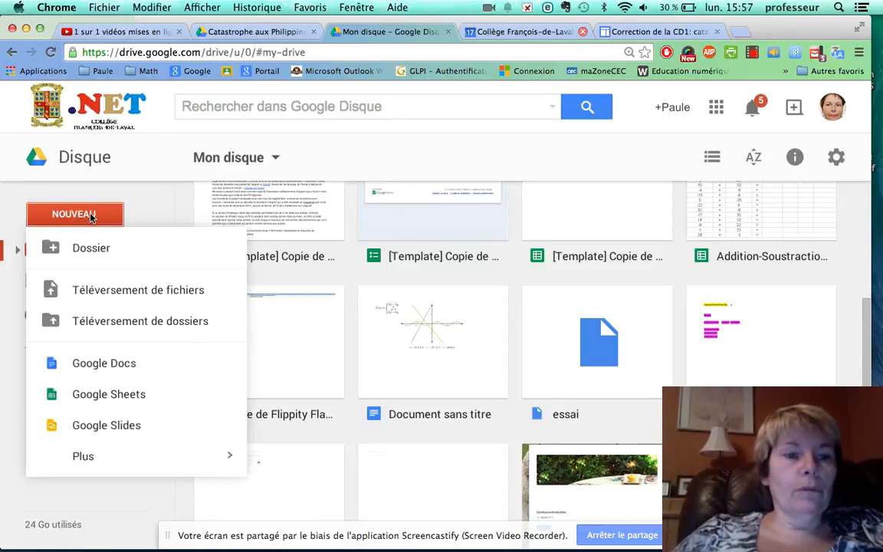
pyautogui.moveTo(90, 467)
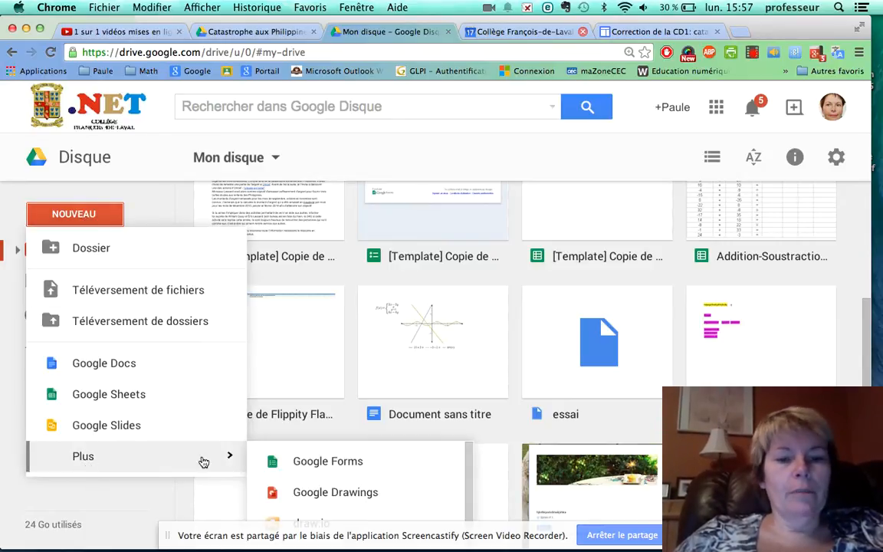
pyautogui.scroll(-3, 365, 489)
pyautogui.scroll(-1, 365, 489)
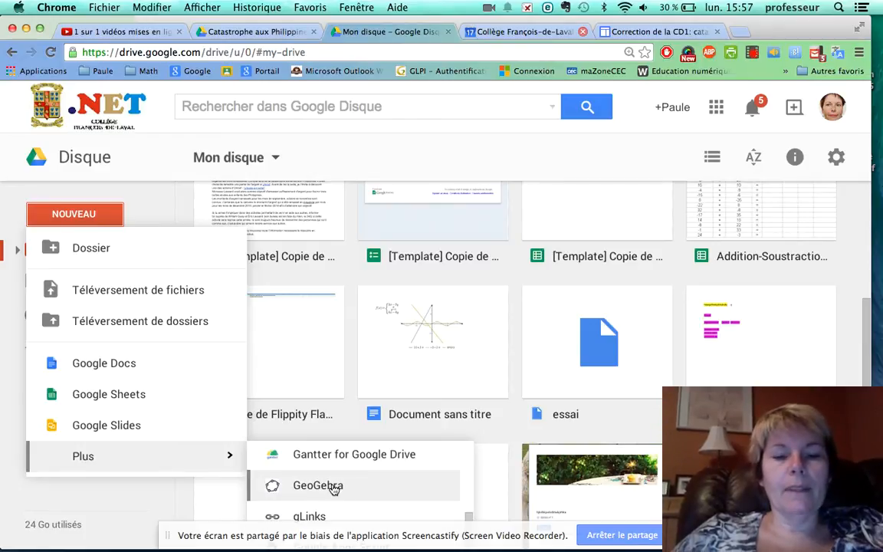
pyautogui.click(334, 490)
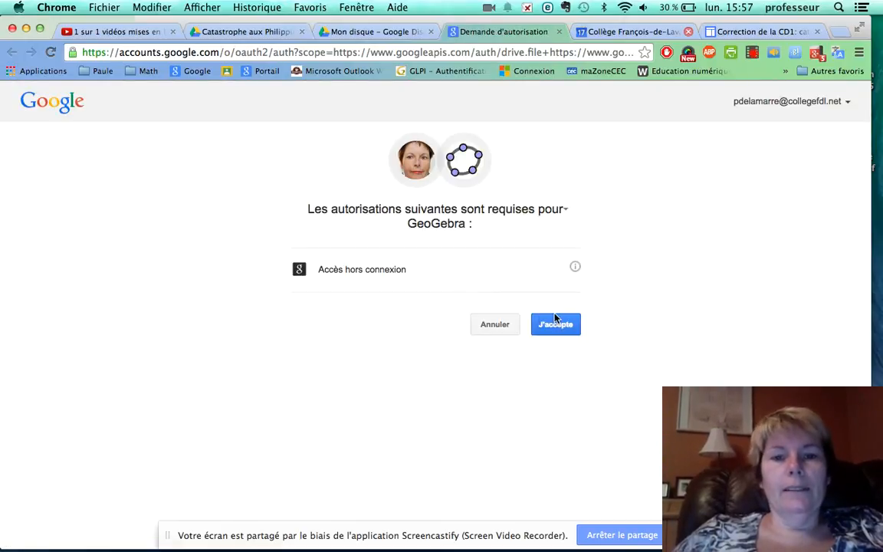
pyautogui.click(557, 325)
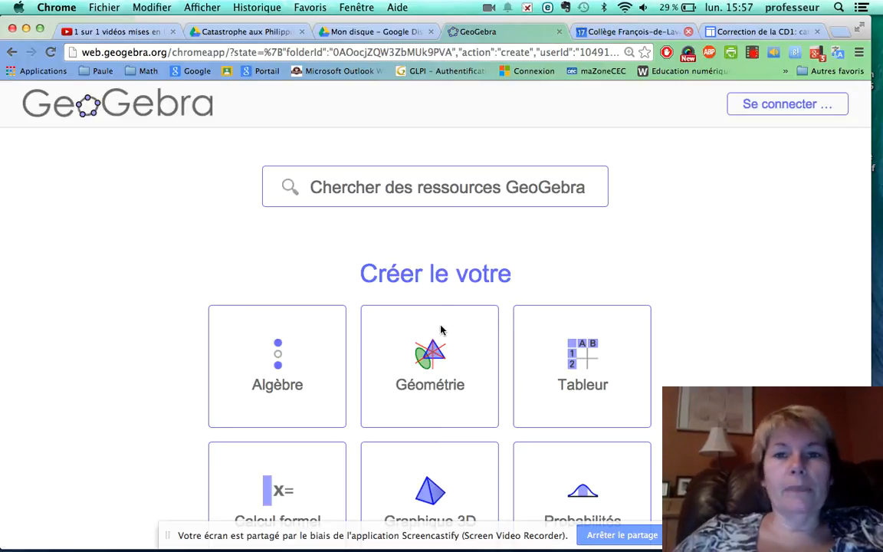
# Start a Géométrie construction and place two free points at about (2.22, 2.98) and (6.38, 4.16).
pyautogui.click(436, 353)
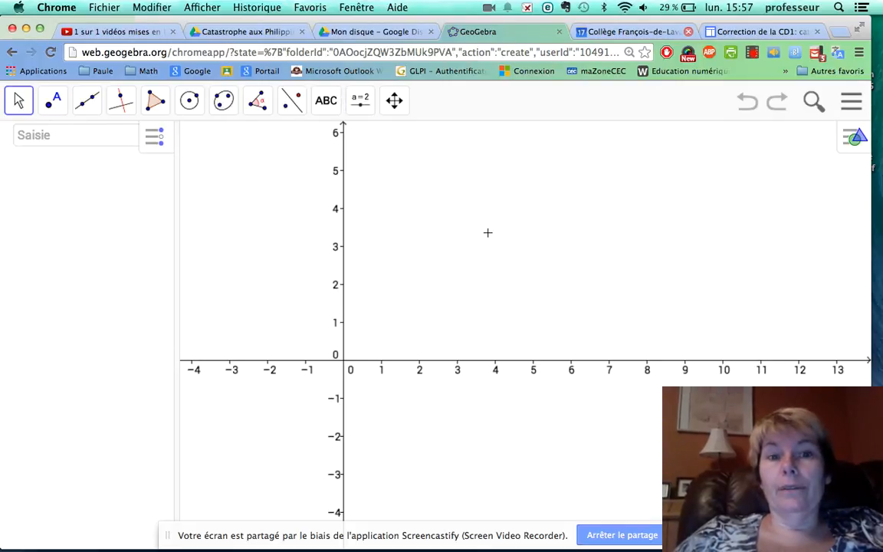
pyautogui.click(52, 107)
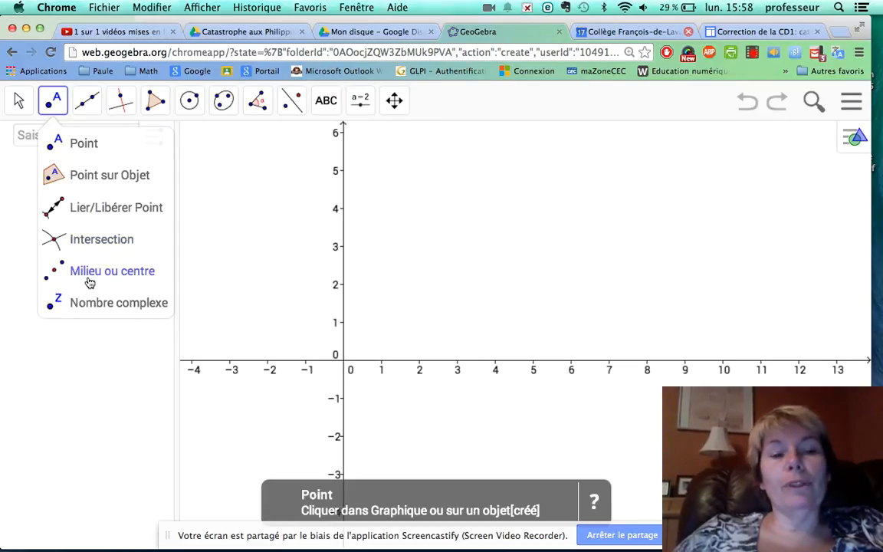
pyautogui.click(51, 102)
pyautogui.click(428, 247)
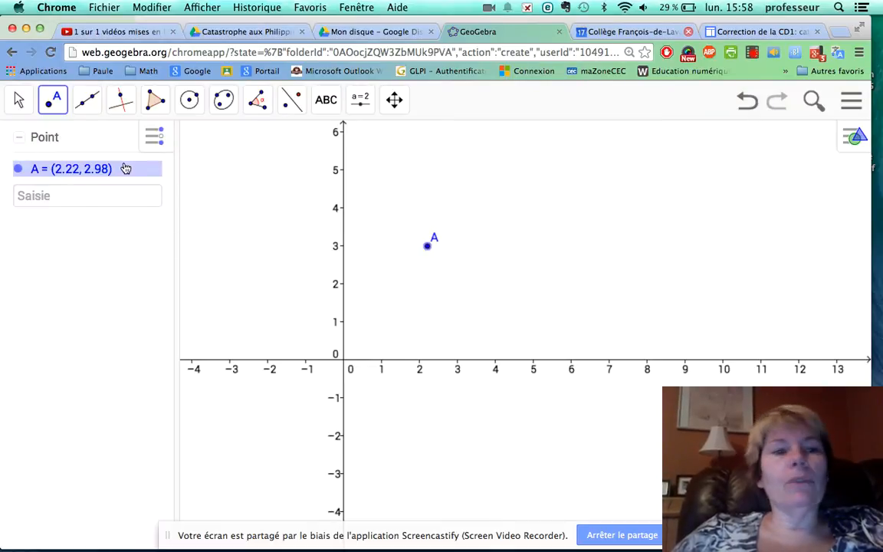
pyautogui.click(585, 201)
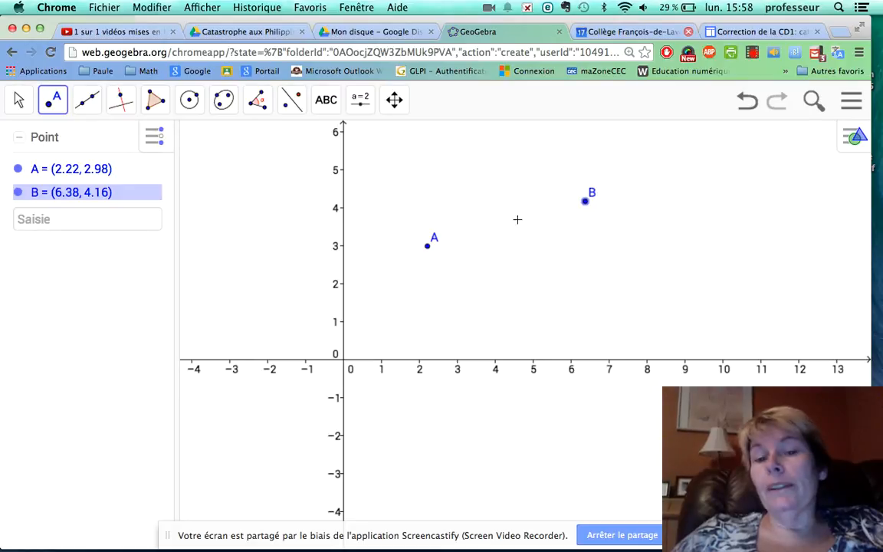
pyautogui.click(52, 102)
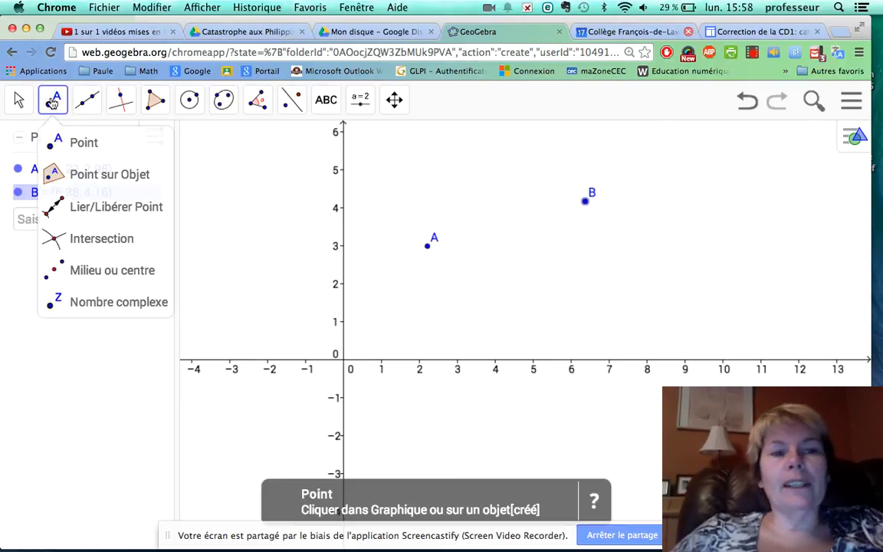
pyautogui.click(109, 239)
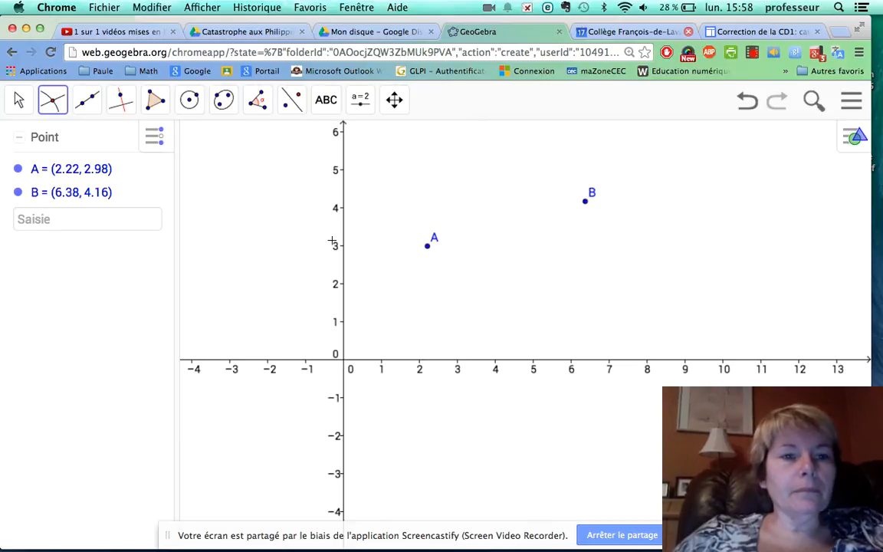
pyautogui.click(53, 104)
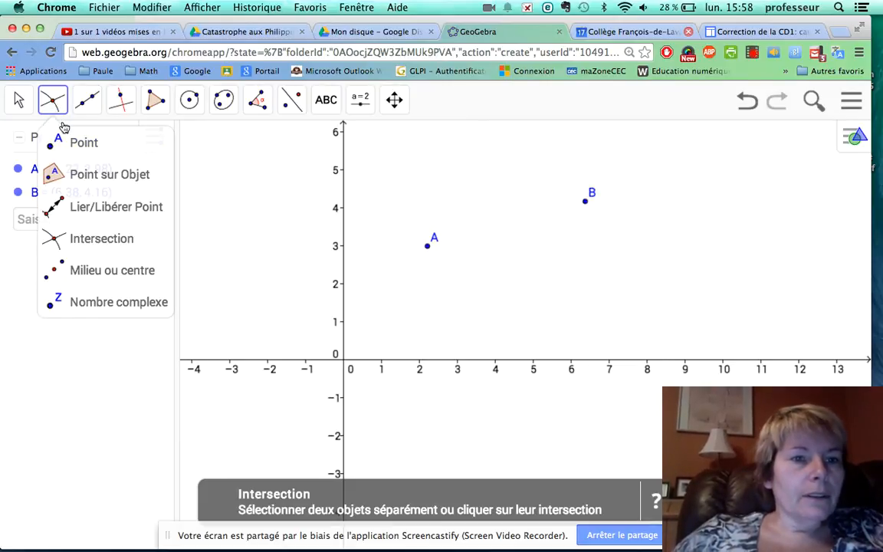
pyautogui.click(58, 239)
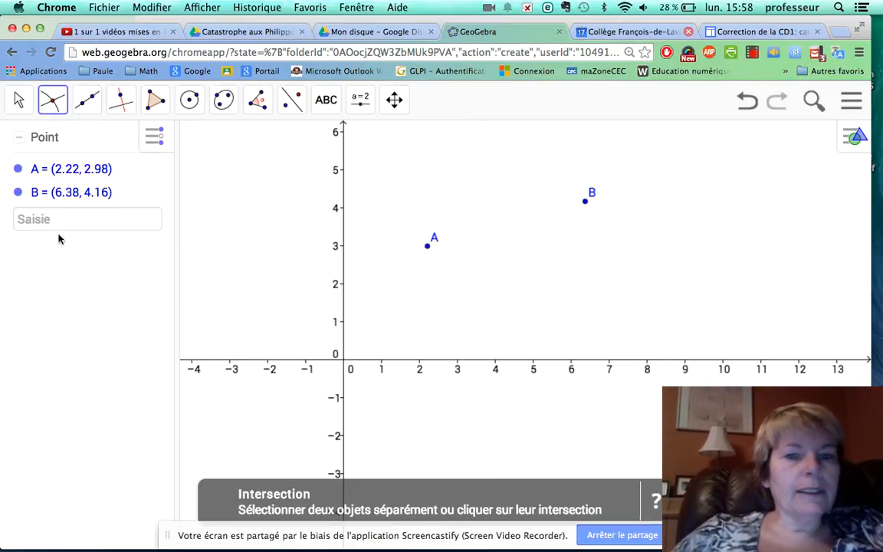
# Construct the midpoint between points A and B with the Milieu ou centre tool.
pyautogui.click(52, 102)
pyautogui.click(89, 270)
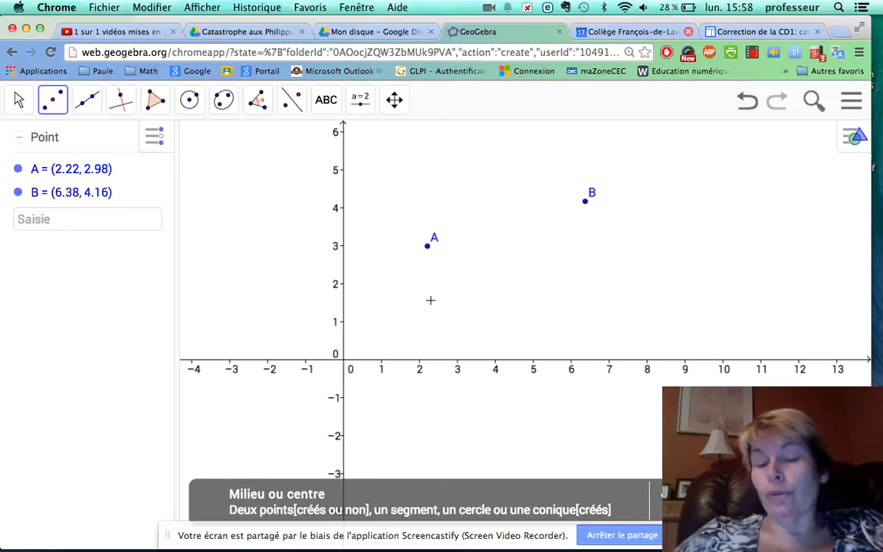
pyautogui.click(428, 246)
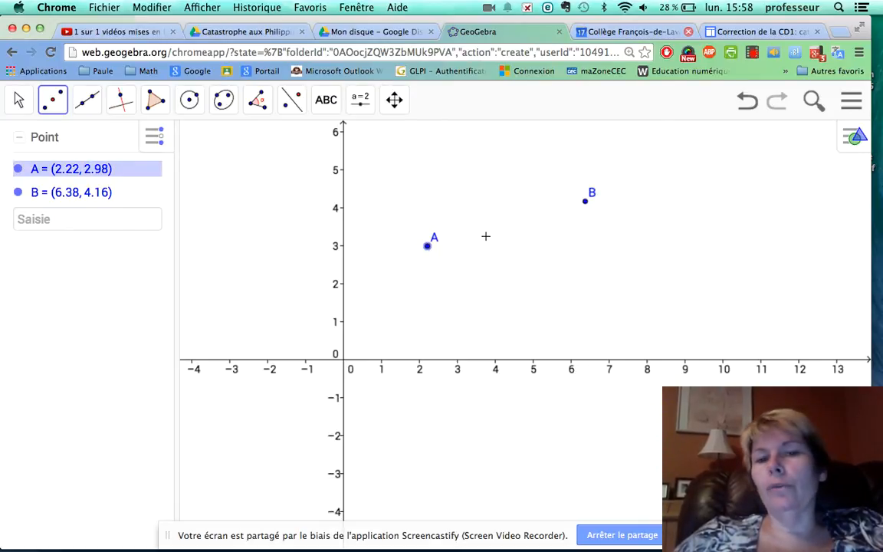
pyautogui.click(586, 200)
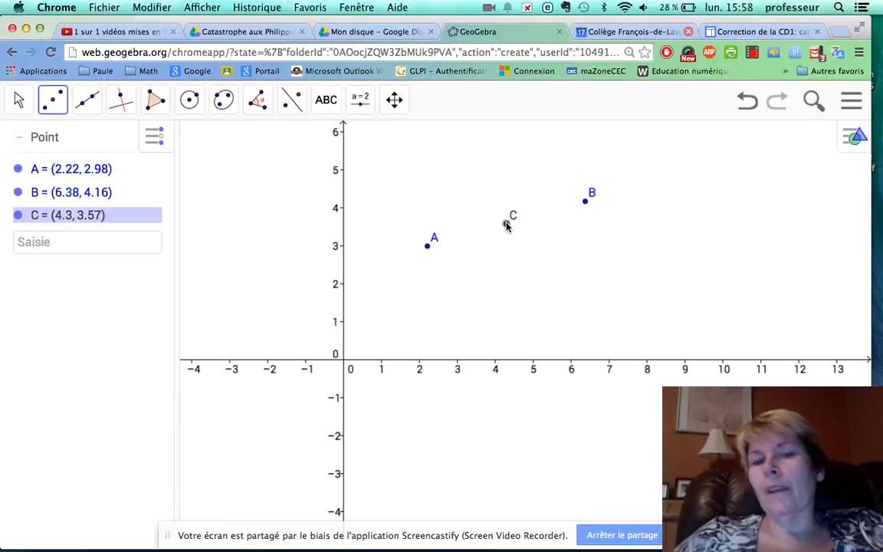
# Construct another midpoint with Milieu ou centre, using two new points placed at about (3.8, 1.06) and (7.46, 2.32).
pyautogui.click(53, 100)
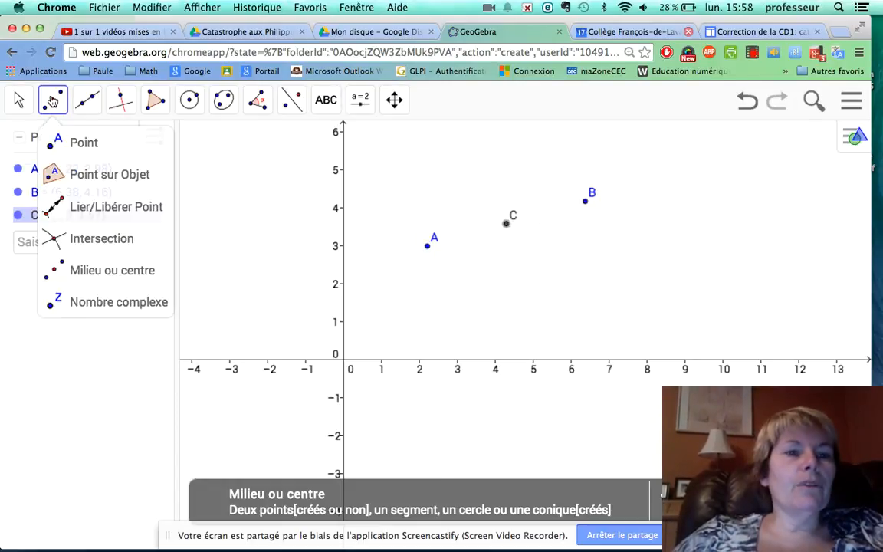
pyautogui.click(86, 273)
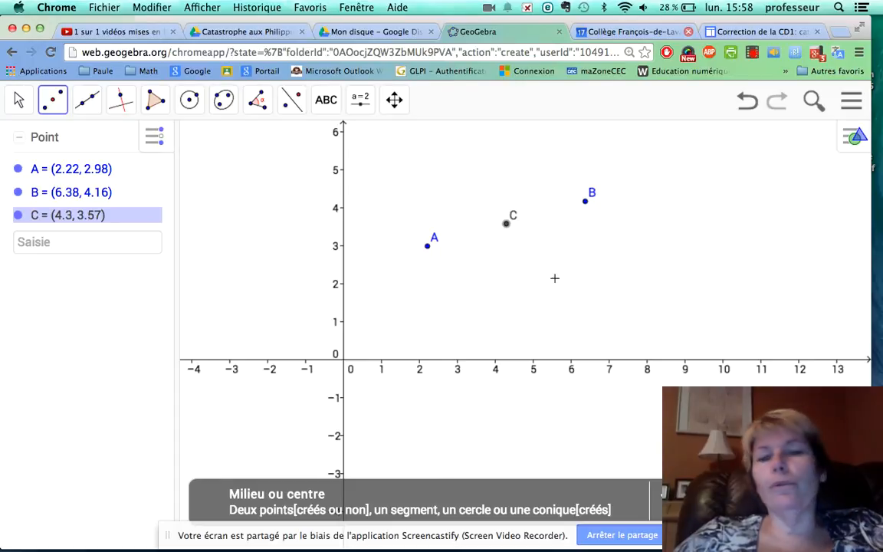
pyautogui.click(487, 320)
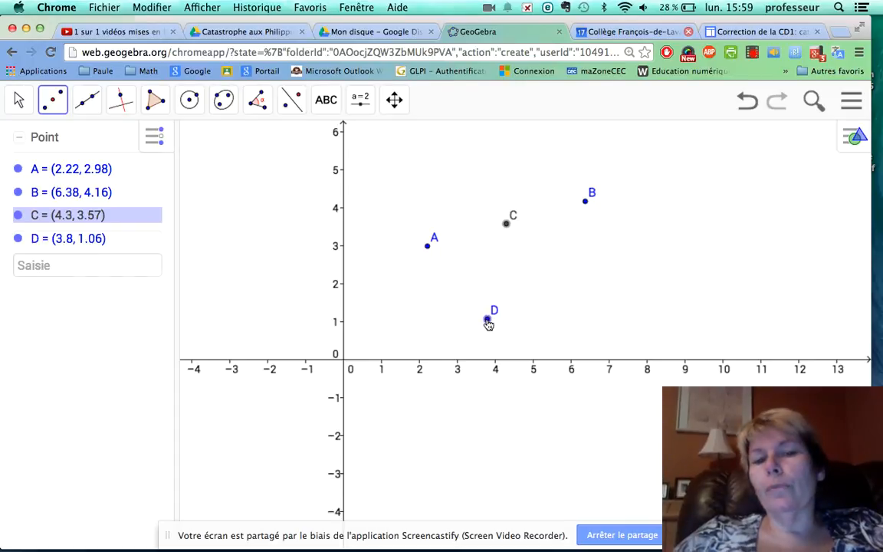
pyautogui.click(626, 273)
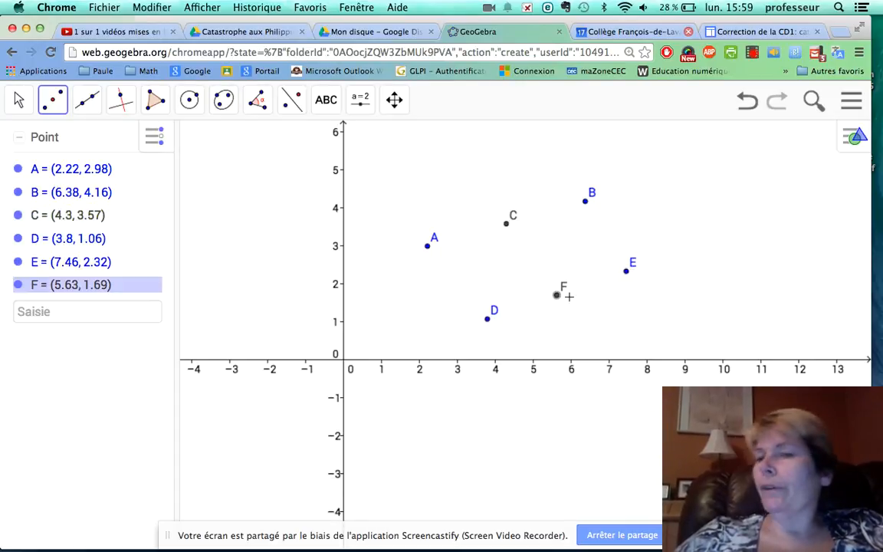
# Draw a vector with the Vecteur tool from a new point at about (1.36, 3.74) to a new point at (-3, 3).
pyautogui.click(52, 100)
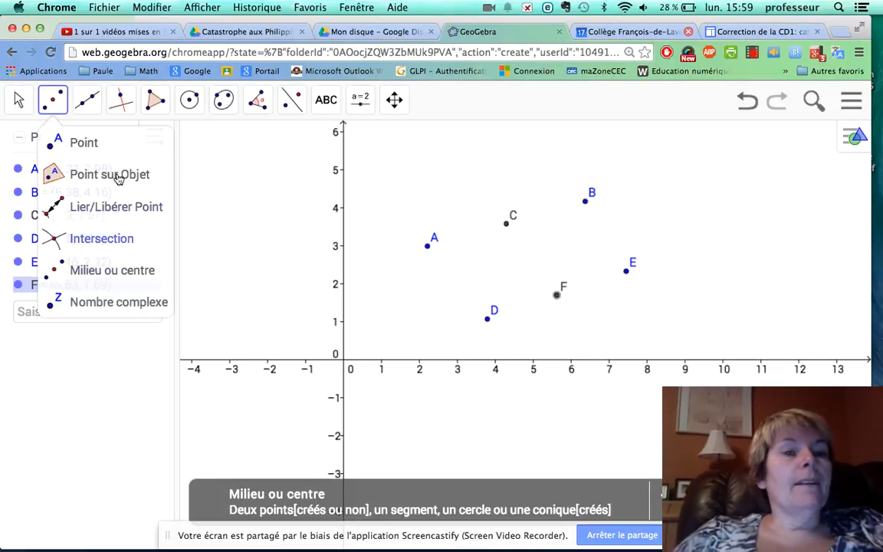
pyautogui.moveTo(85, 99)
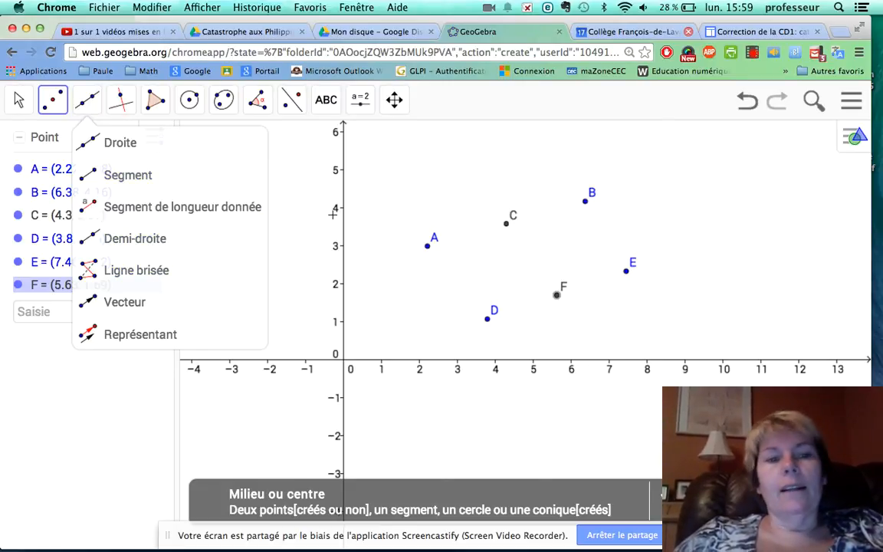
pyautogui.click(125, 302)
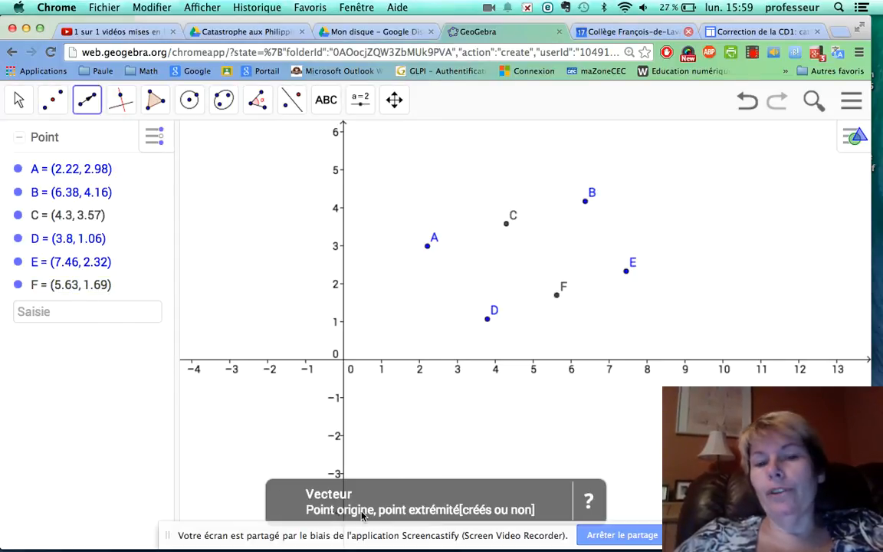
pyautogui.click(394, 219)
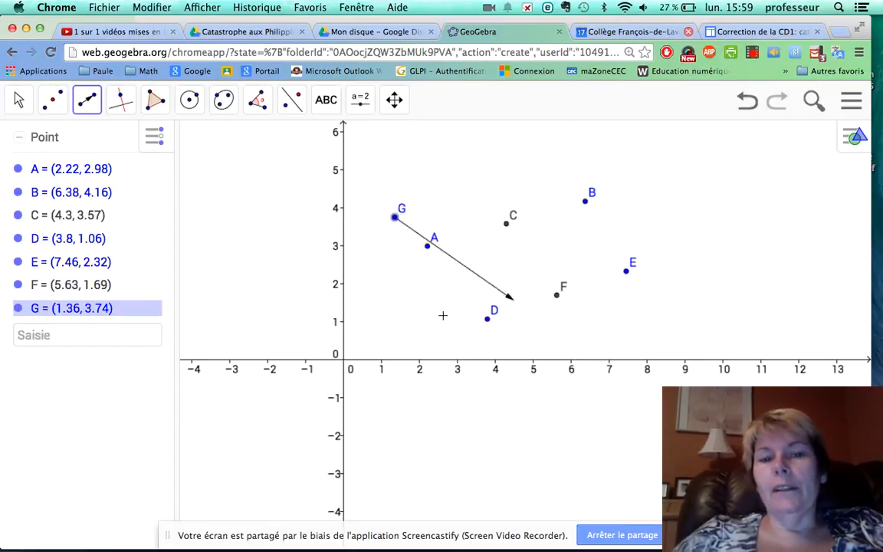
pyautogui.click(234, 247)
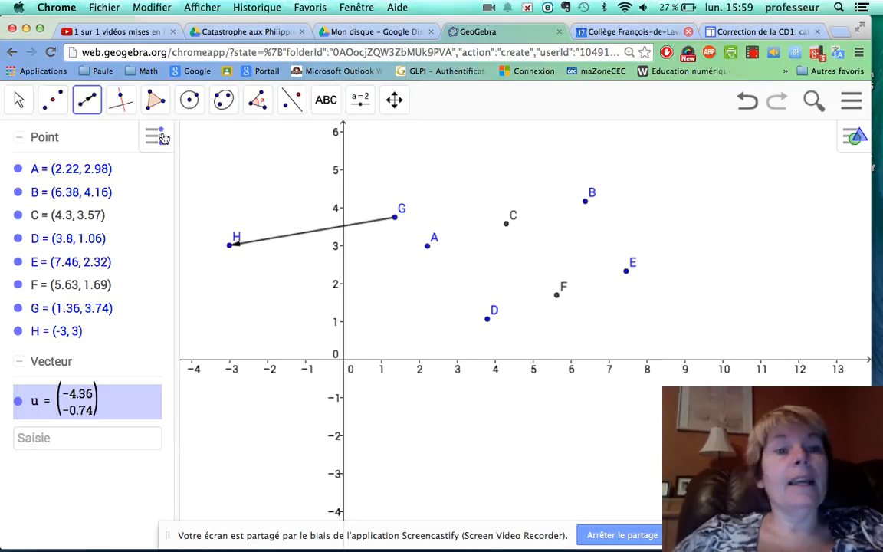
# Construct the perpendicular bisector of points A and B with the Médiatrice tool.
pyautogui.click(122, 107)
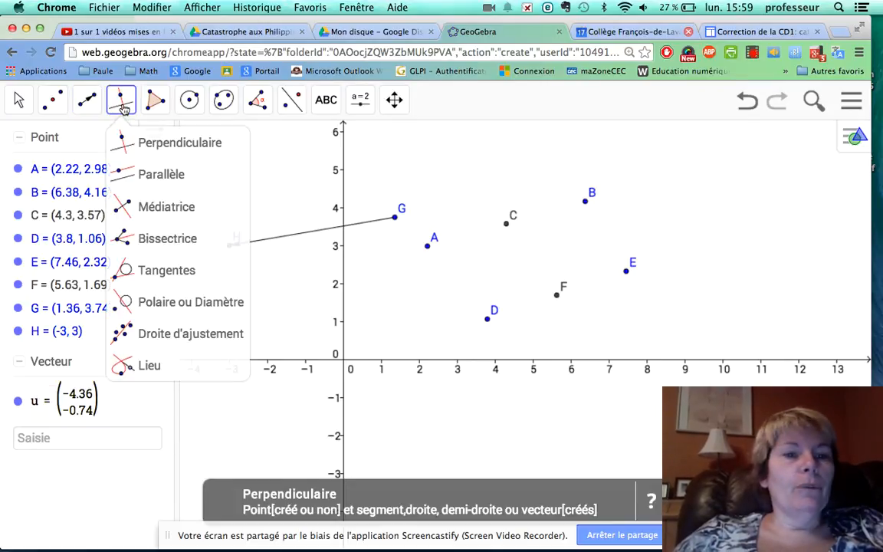
pyautogui.click(168, 208)
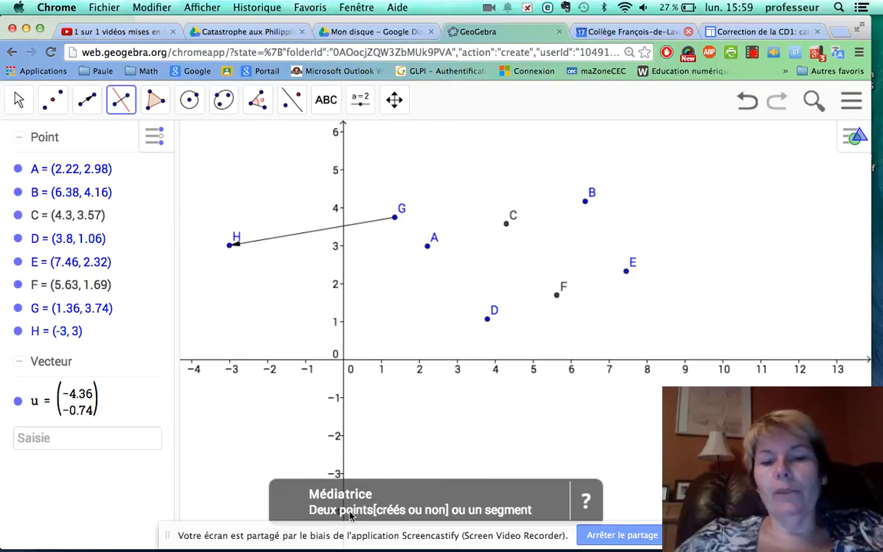
pyautogui.click(427, 247)
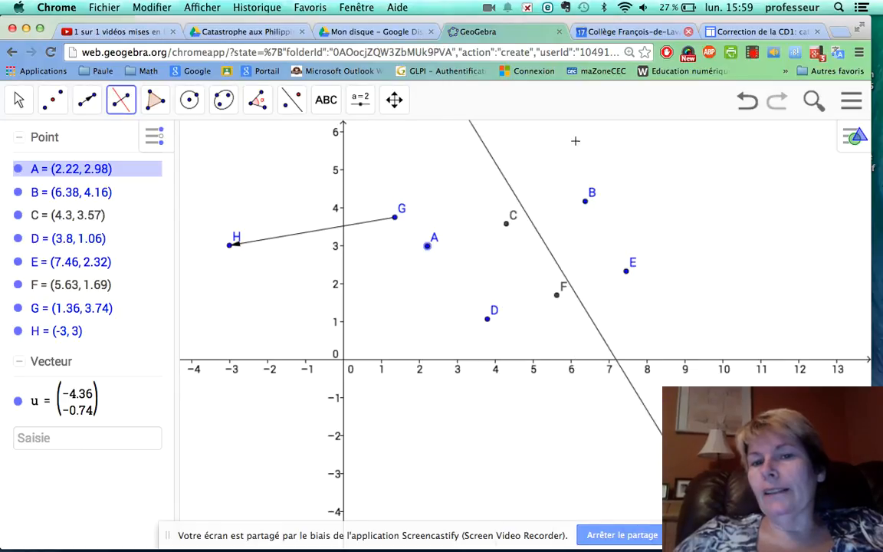
pyautogui.click(586, 201)
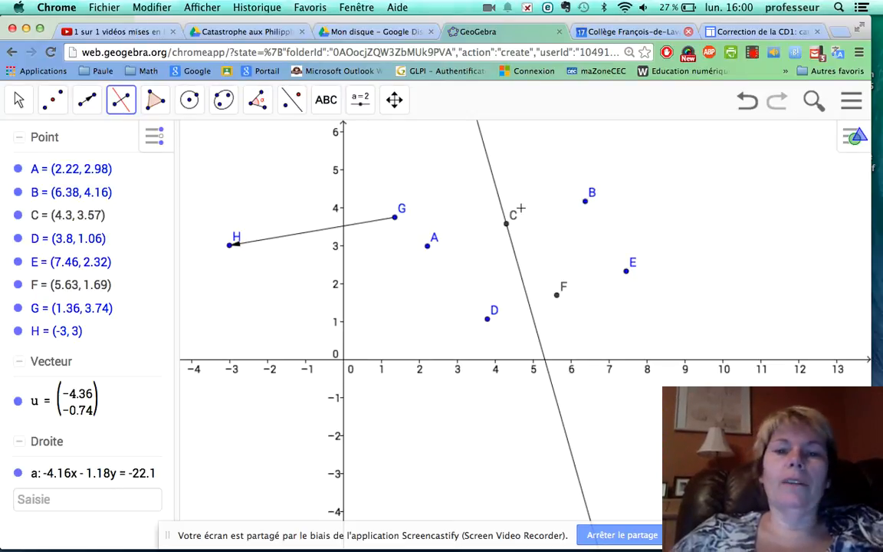
# Examine the available tools for polygons, circles, measurements, transformations, text and images, sliders, and graphic display.
pyautogui.click(157, 101)
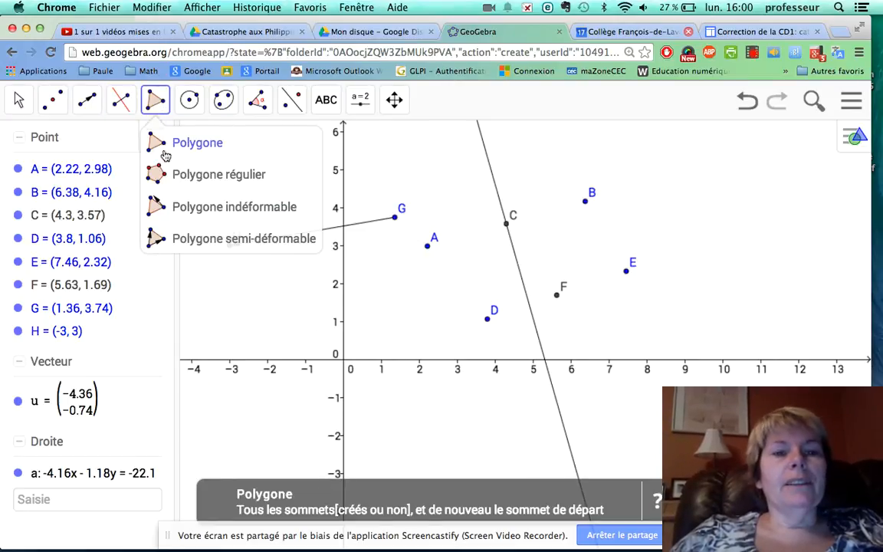
pyautogui.moveTo(192, 104)
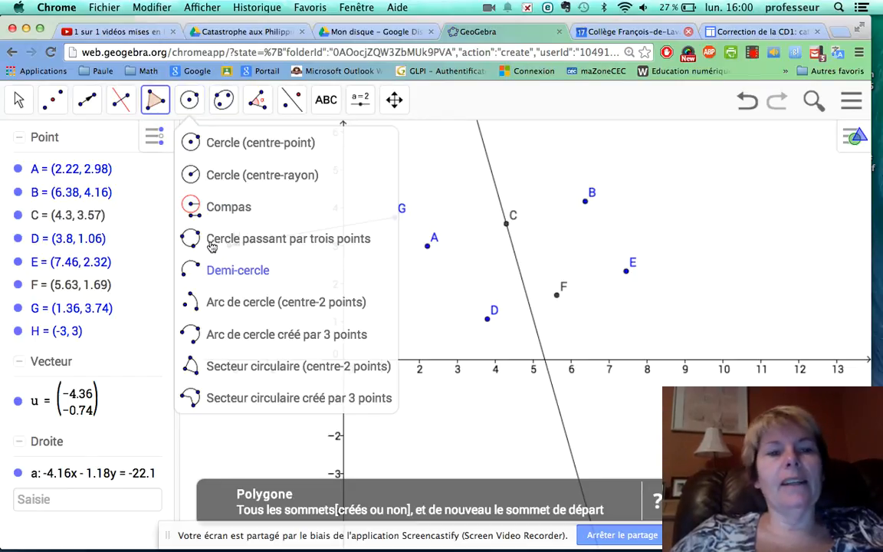
pyautogui.moveTo(261, 105)
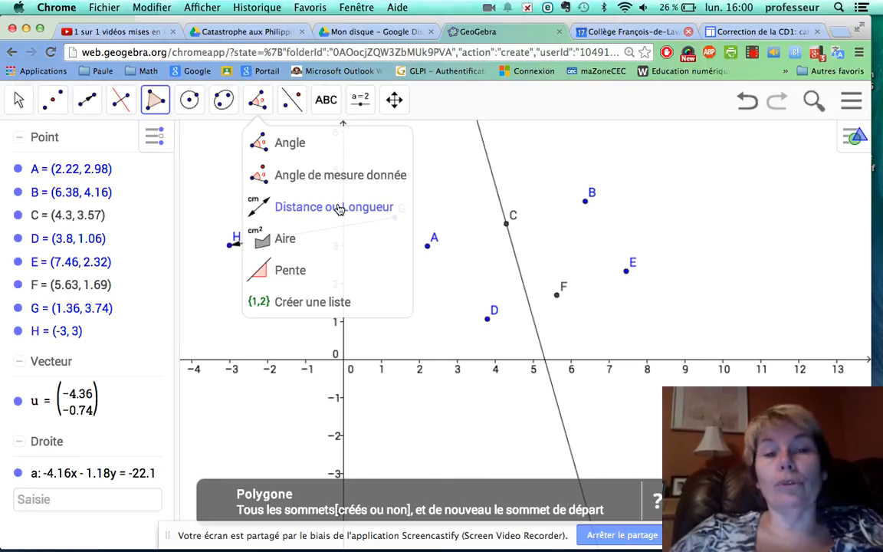
pyautogui.moveTo(296, 104)
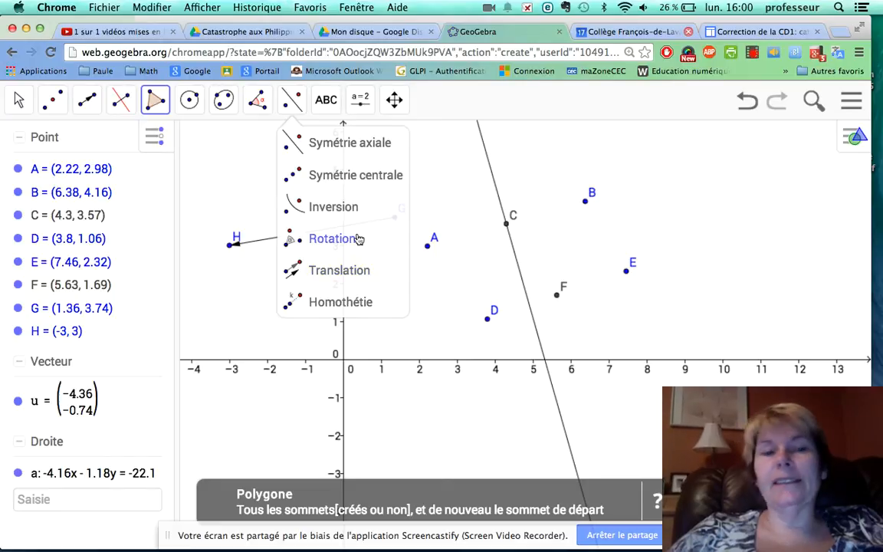
pyautogui.moveTo(328, 104)
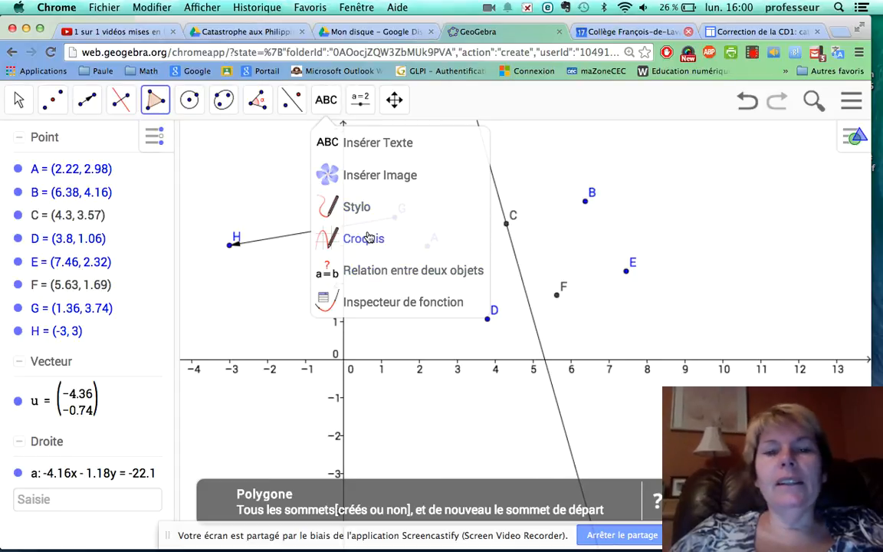
pyautogui.moveTo(362, 103)
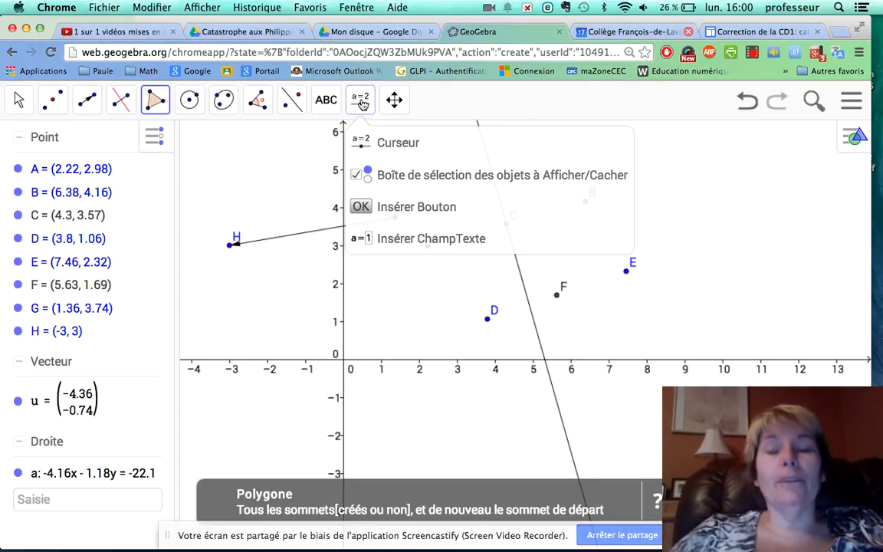
pyautogui.moveTo(394, 106)
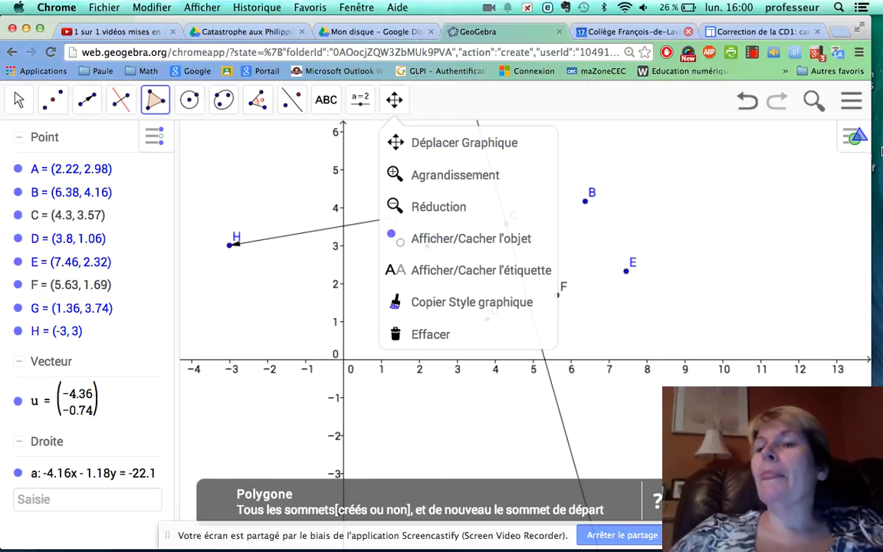
# Open the GeoGebra resource search page with Ouvrir and return to the worksheet.
pyautogui.click(853, 102)
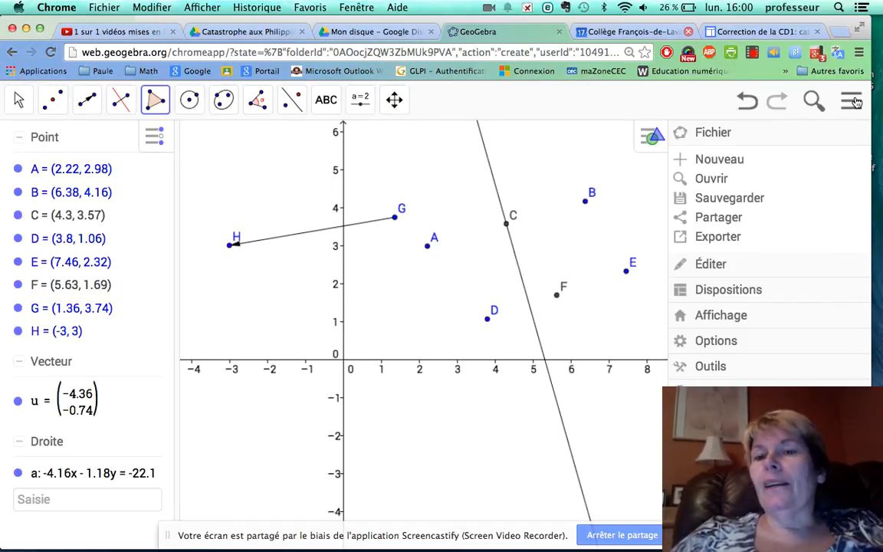
pyautogui.click(713, 179)
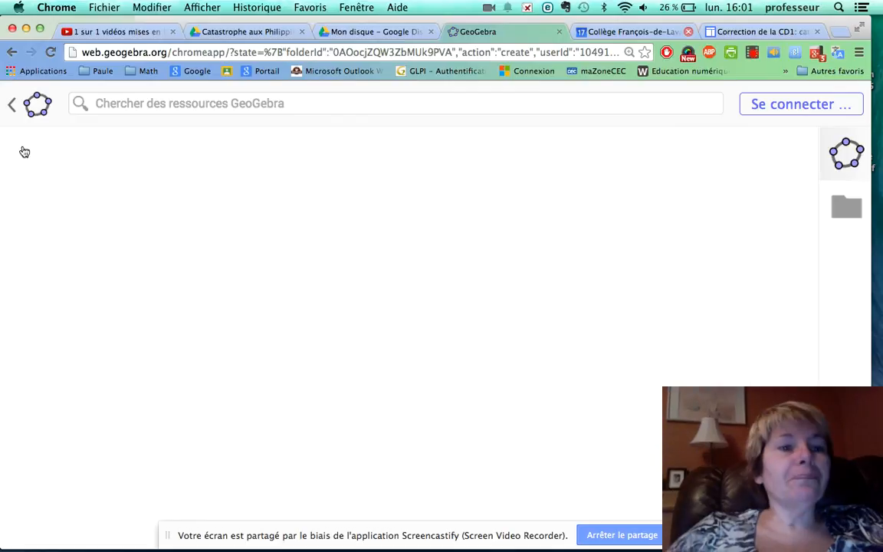
pyautogui.click(13, 107)
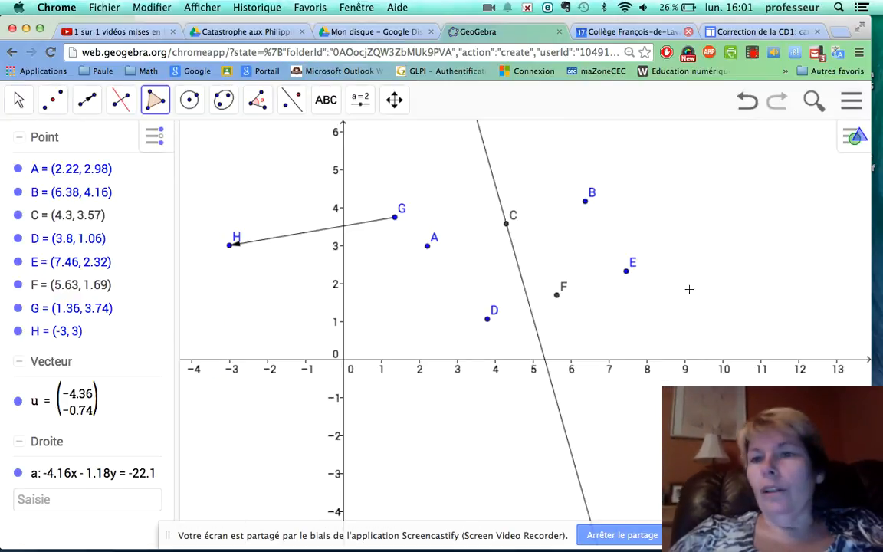
# Start a new blank worksheet without saving the changes to the current construction.
pyautogui.click(851, 102)
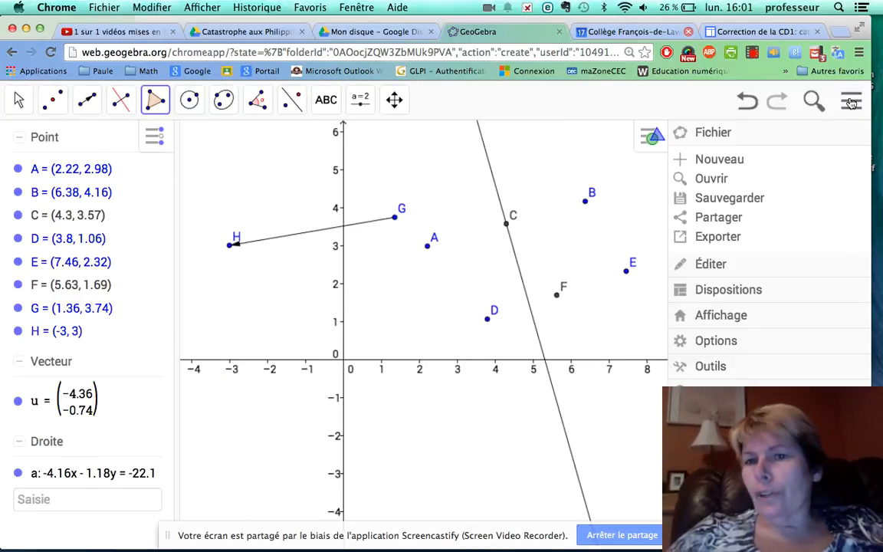
pyautogui.click(715, 159)
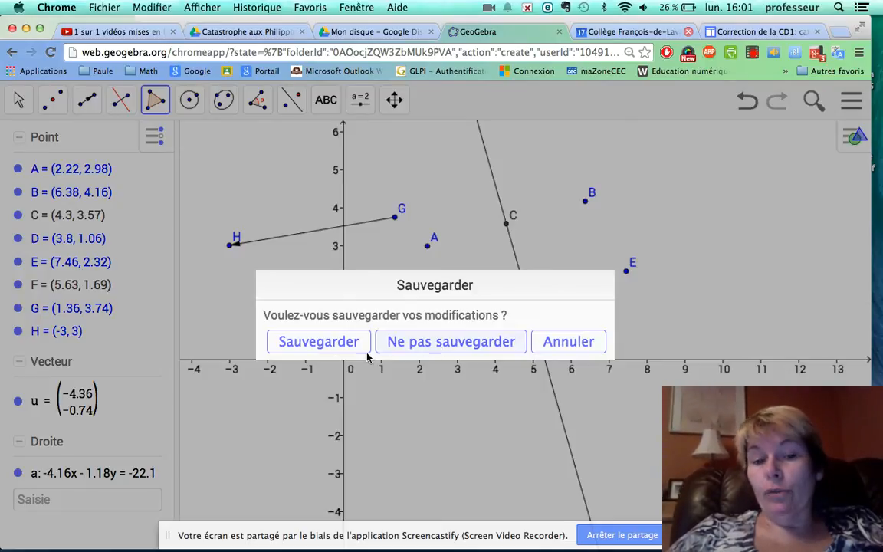
pyautogui.click(449, 345)
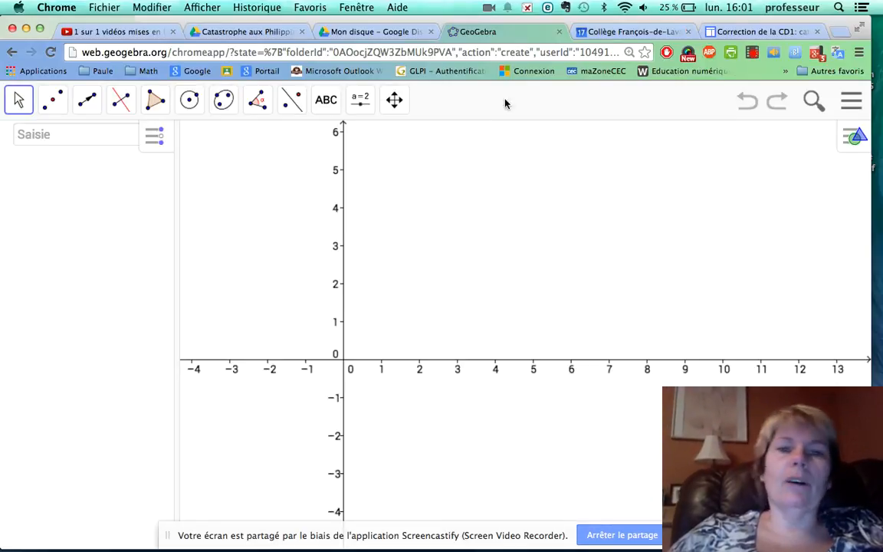
# Look through the file and edit commands, and turn the Algèbre view off and back on.
pyautogui.click(851, 101)
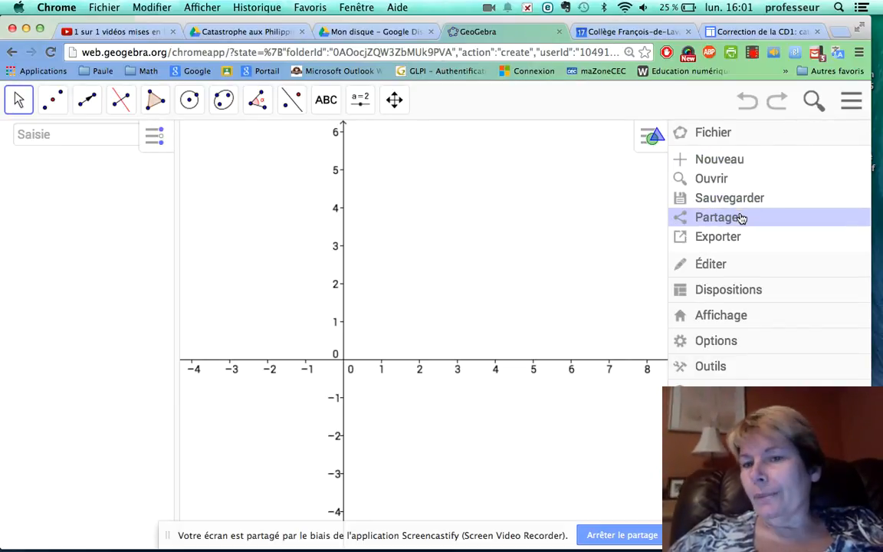
pyautogui.click(716, 266)
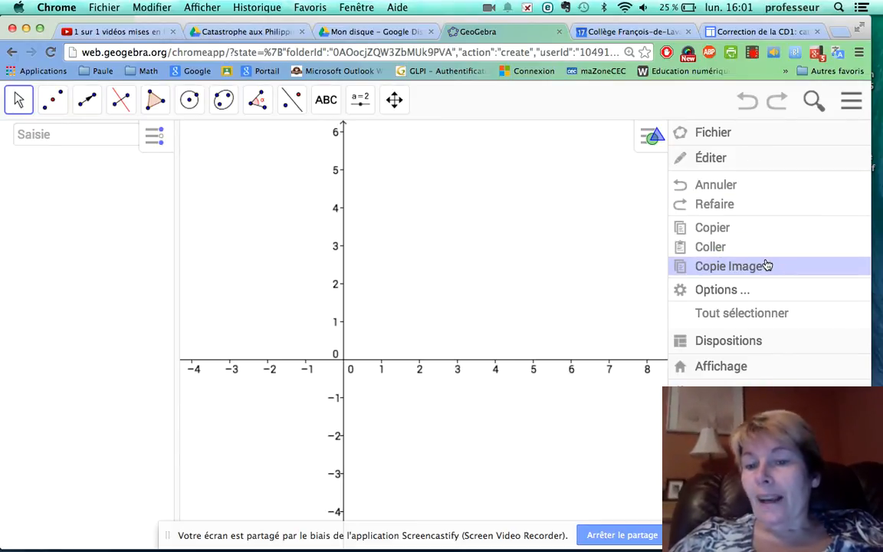
pyautogui.click(734, 370)
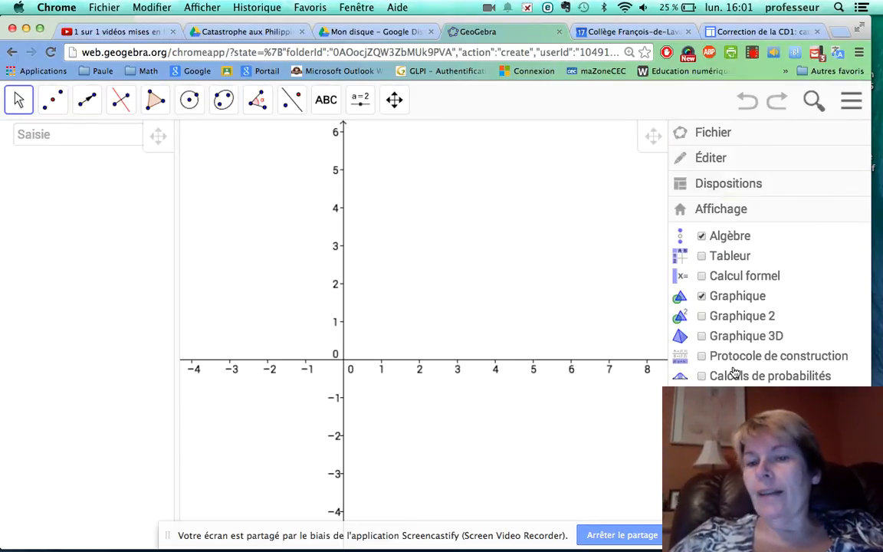
pyautogui.click(702, 238)
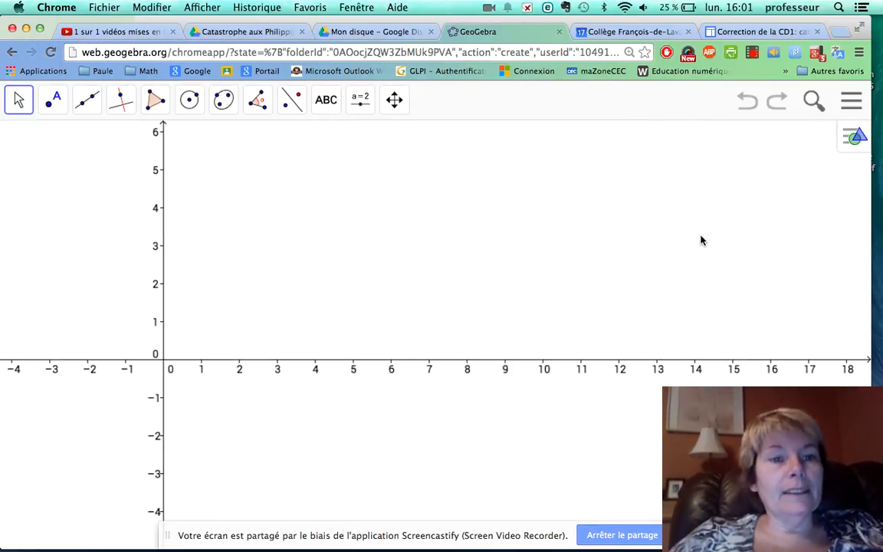
pyautogui.click(852, 100)
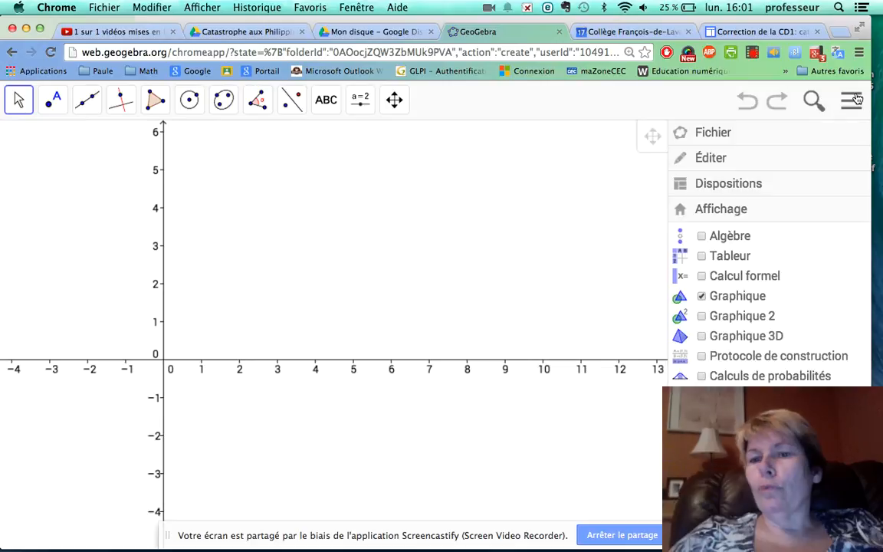
pyautogui.click(701, 236)
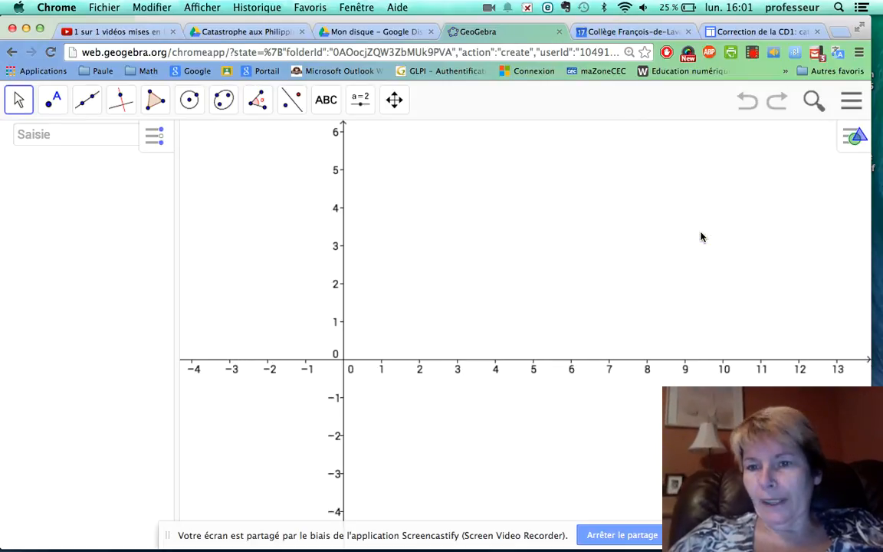
# Display the Graphique 2 view and widen it to about the same width as the Graphique view.
pyautogui.click(849, 100)
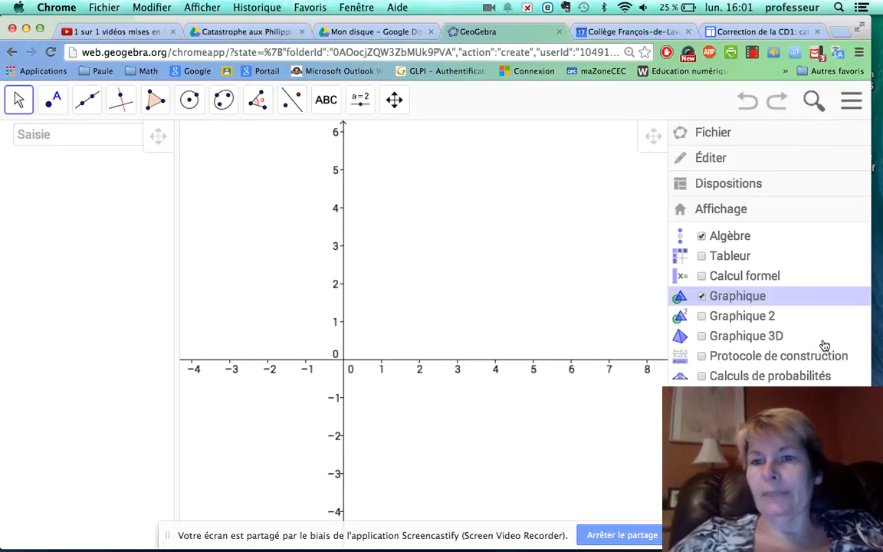
pyautogui.click(709, 320)
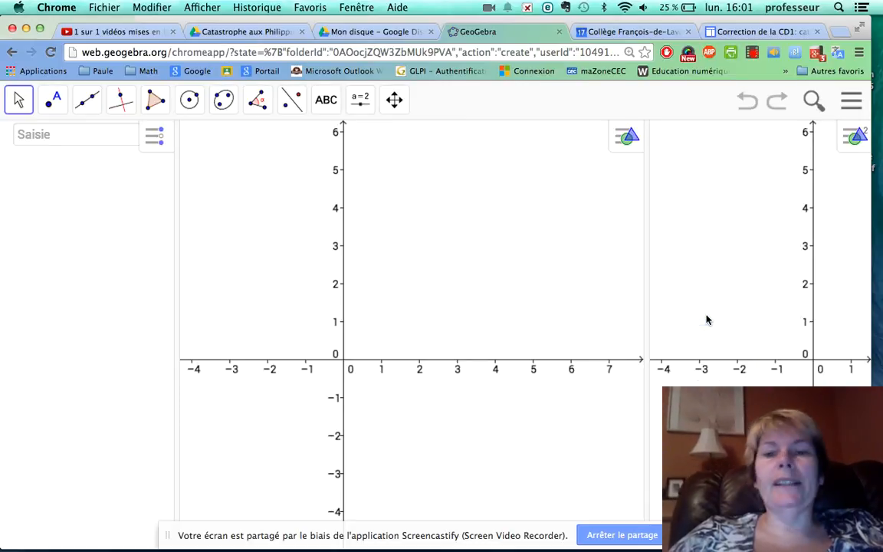
pyautogui.moveTo(645, 220); pyautogui.dragTo(534, 235)
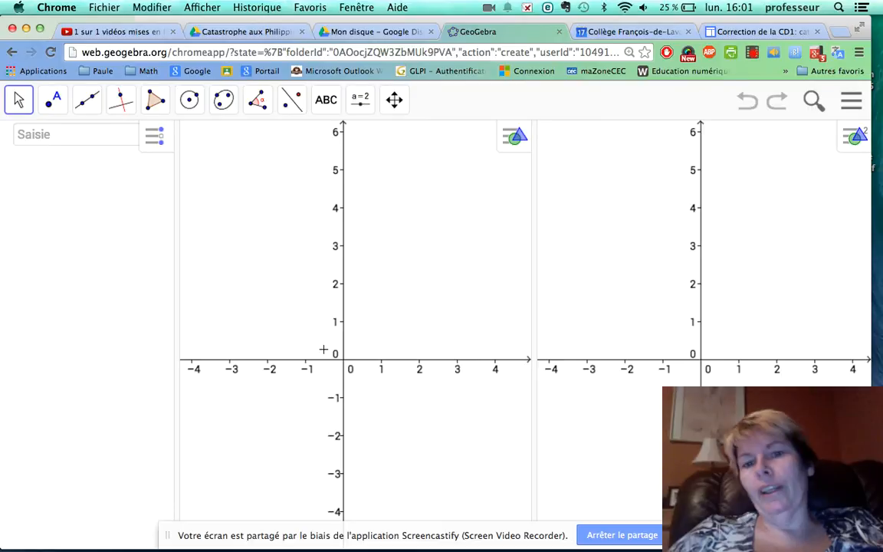
# Hide the Graphique 2 view and display the Graphique 3D view instead.
pyautogui.click(854, 104)
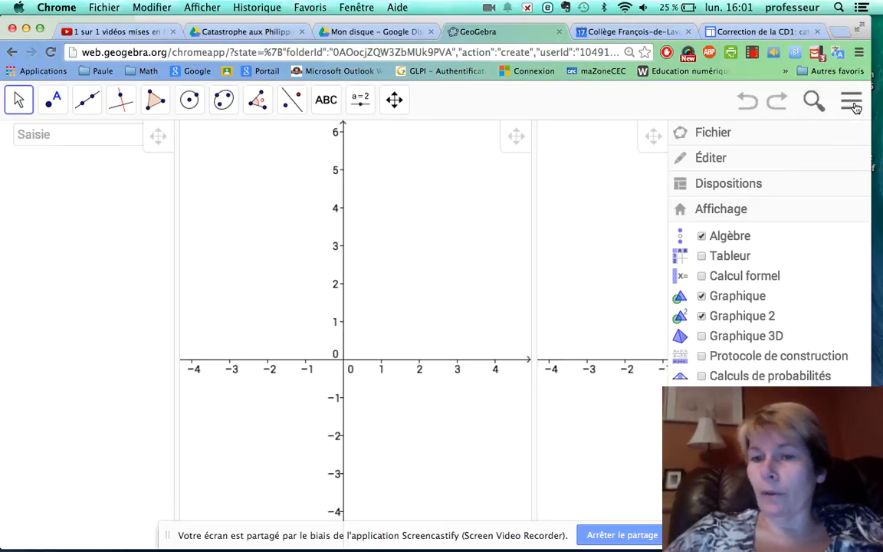
pyautogui.click(703, 316)
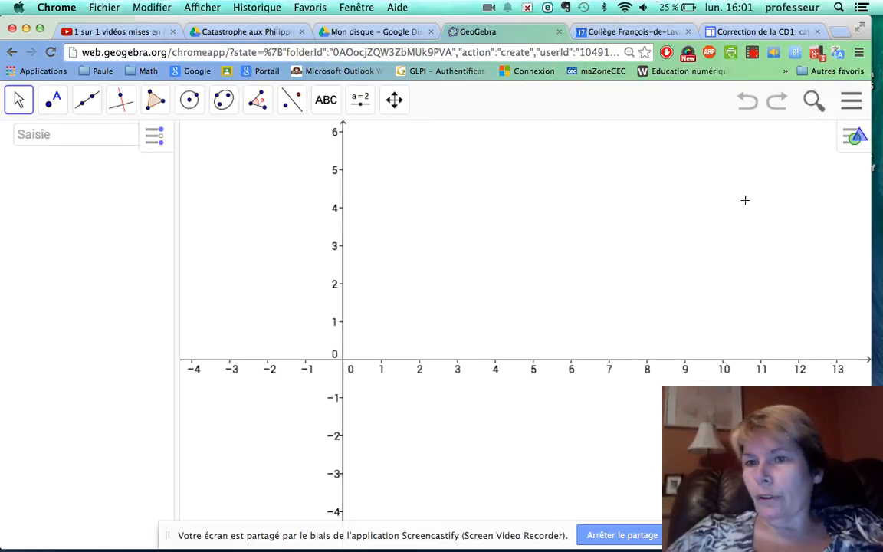
pyautogui.click(853, 102)
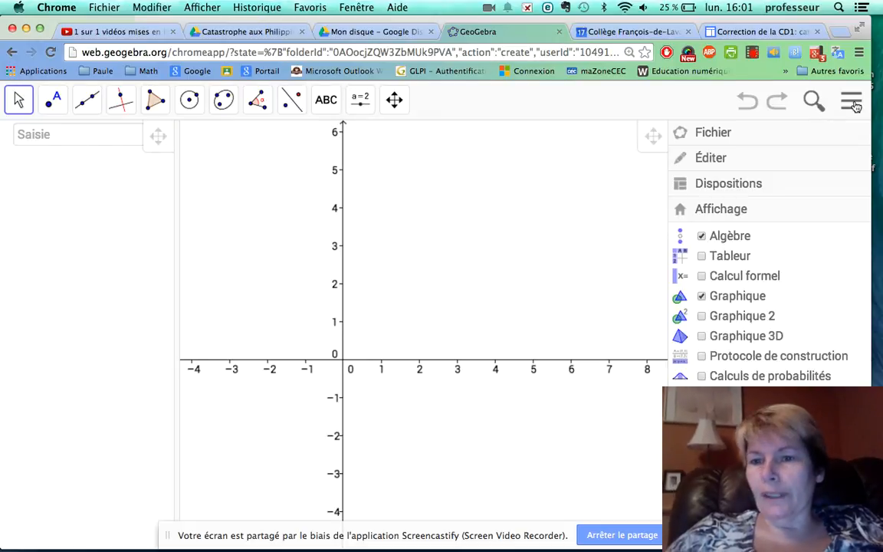
pyautogui.click(702, 337)
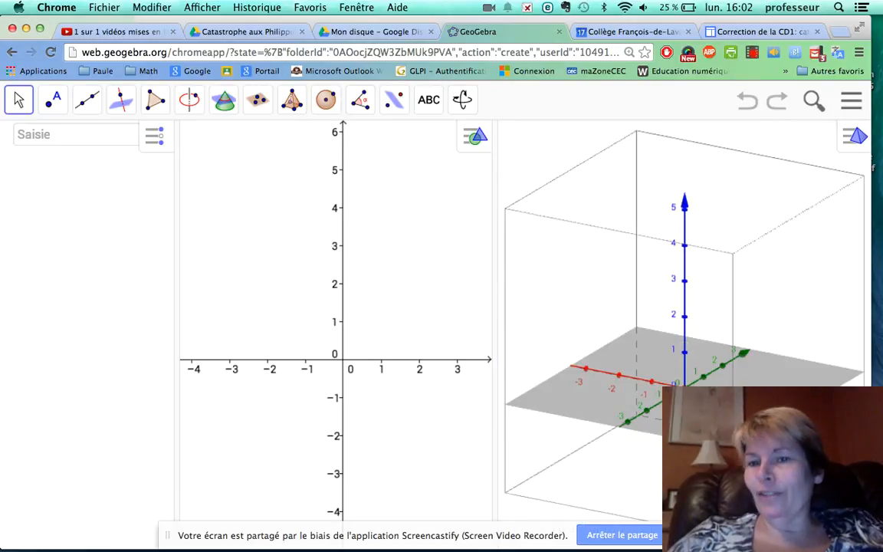
# Look through the 3D construction tools for spheres, solids such as pyramids and prisms, and the intersection of two surfaces.
pyautogui.click(324, 102)
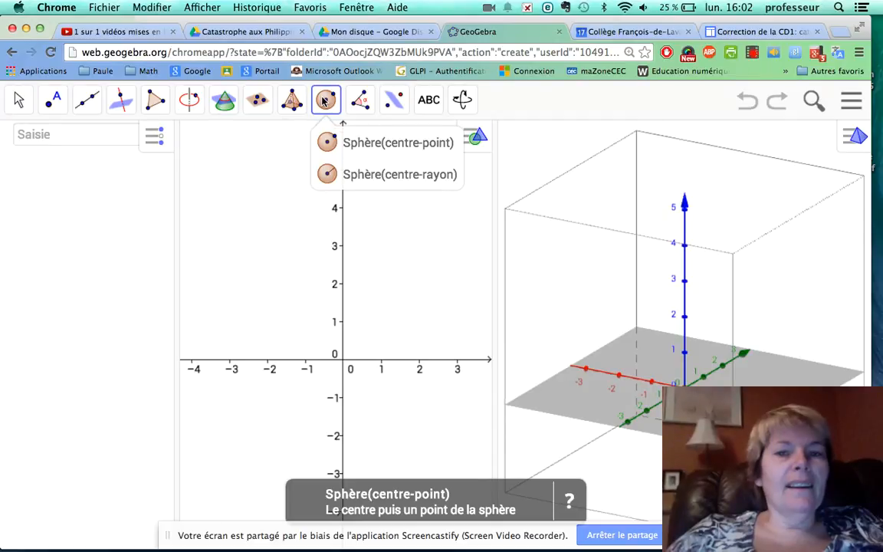
pyautogui.moveTo(293, 108)
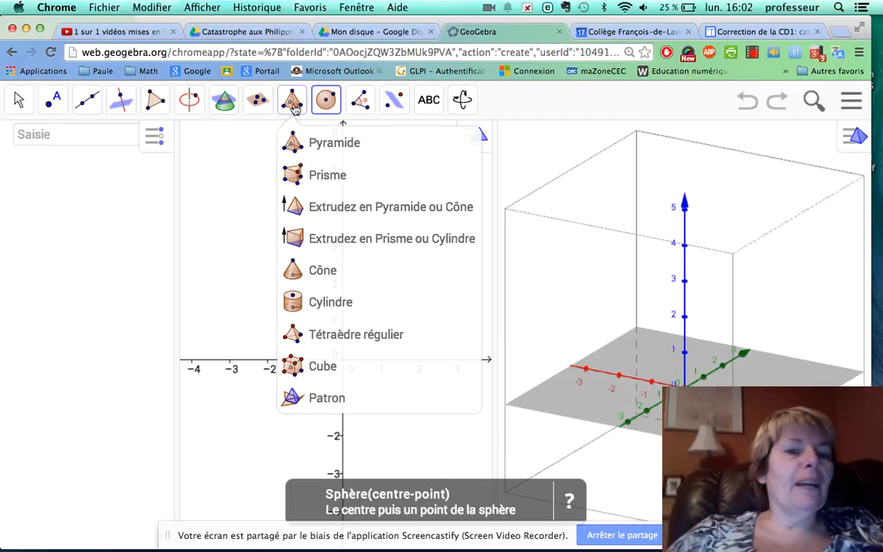
pyautogui.moveTo(221, 105)
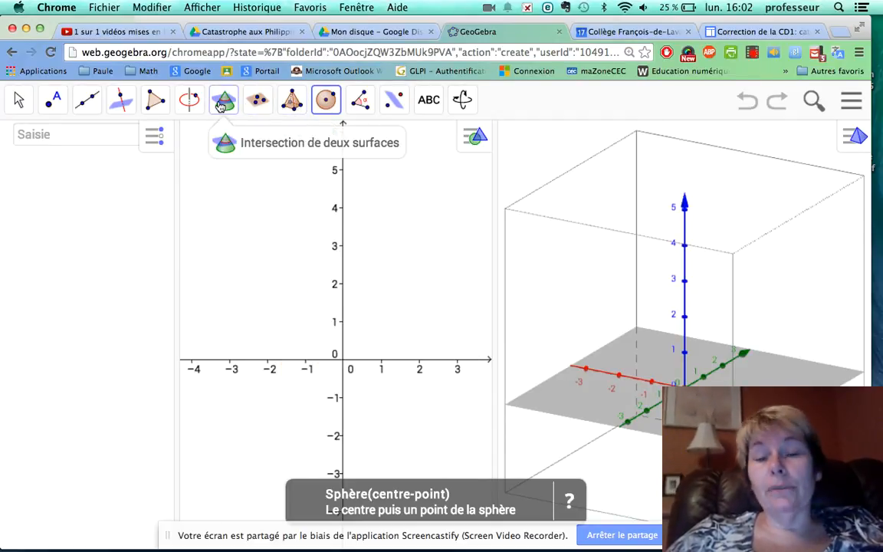
# Hide the Graphique 3D view so that only the Algèbre and Graphique views are displayed.
pyautogui.click(852, 101)
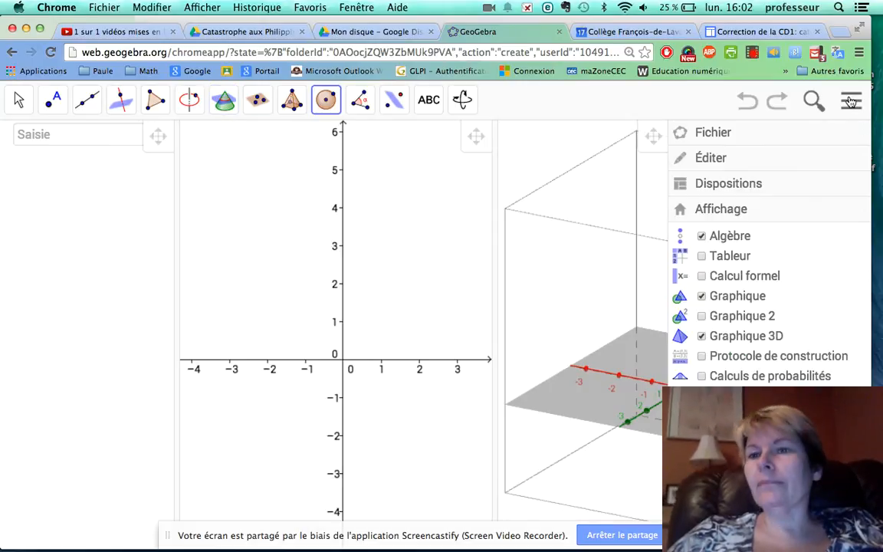
pyautogui.click(702, 336)
pyautogui.click(851, 100)
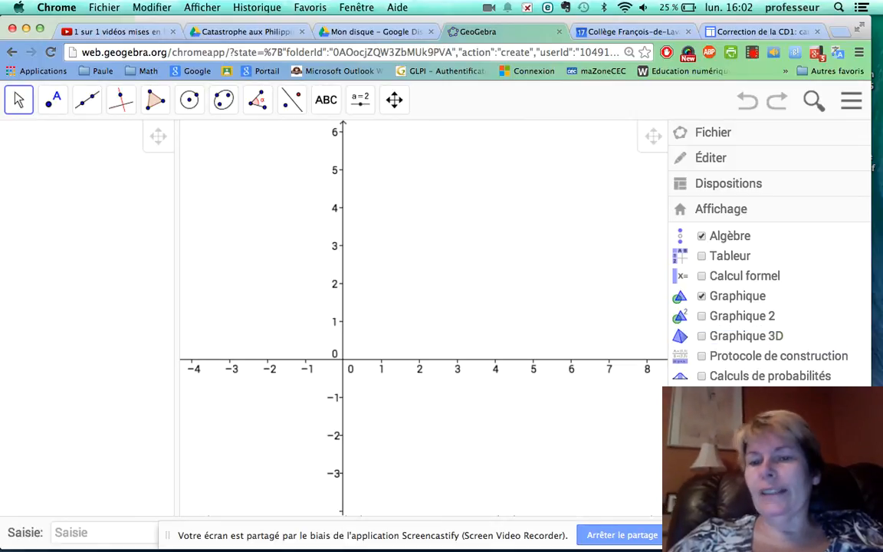
# Plot the function 2x+3 by entering its expression in the Saisie field.
pyautogui.click(102, 536)
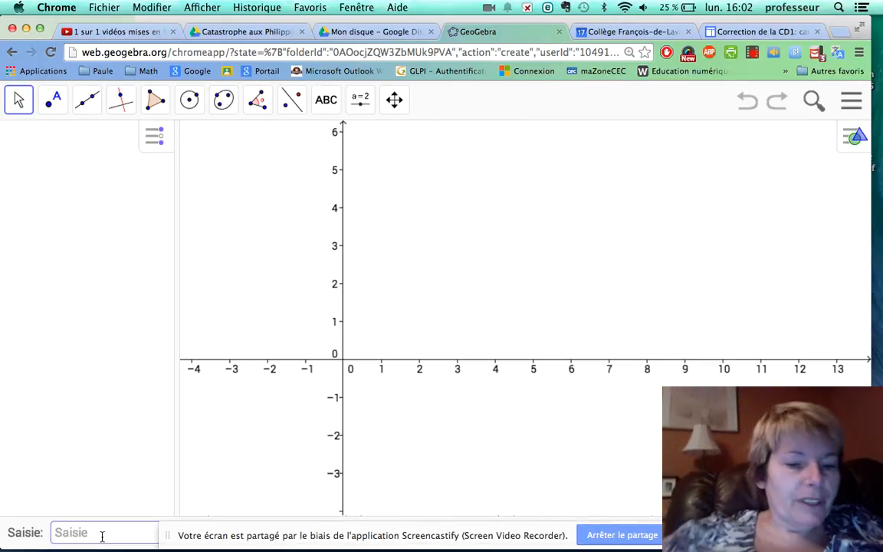
pyautogui.write('2 ')
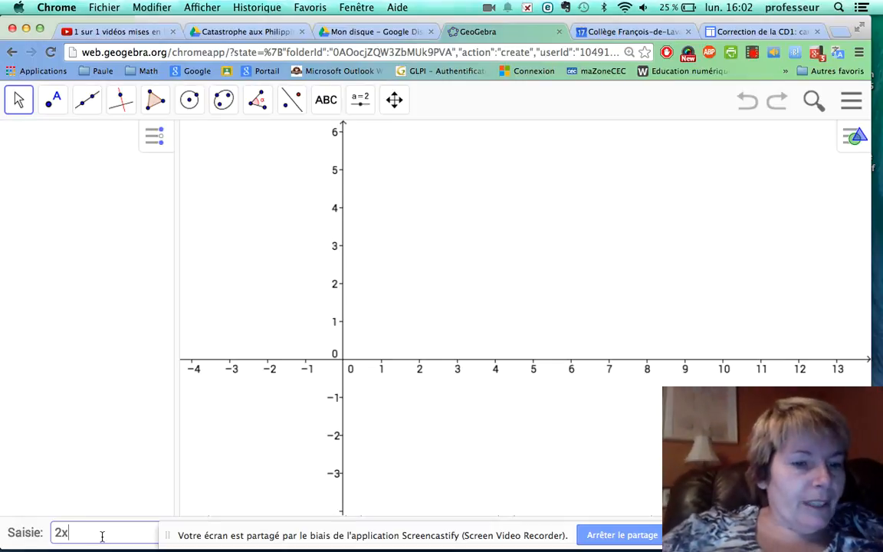
pyautogui.write('x + 3')
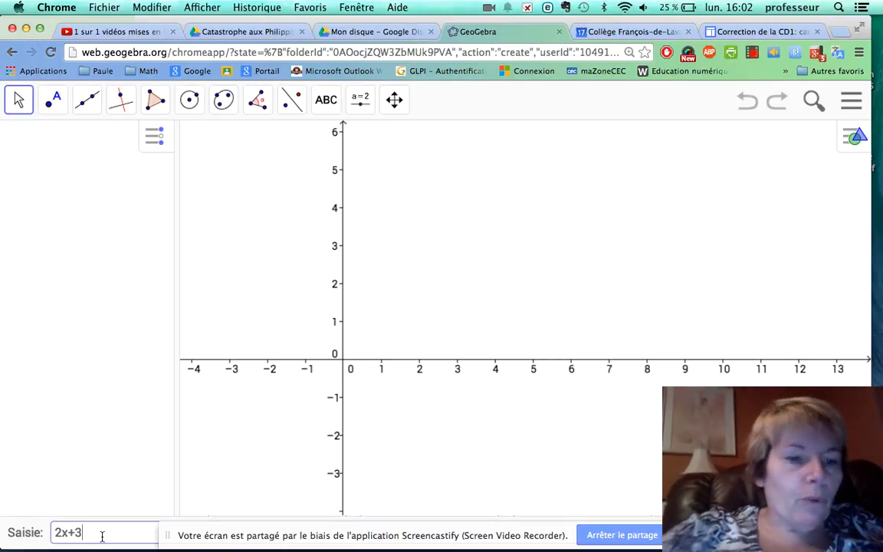
pyautogui.press('Return')
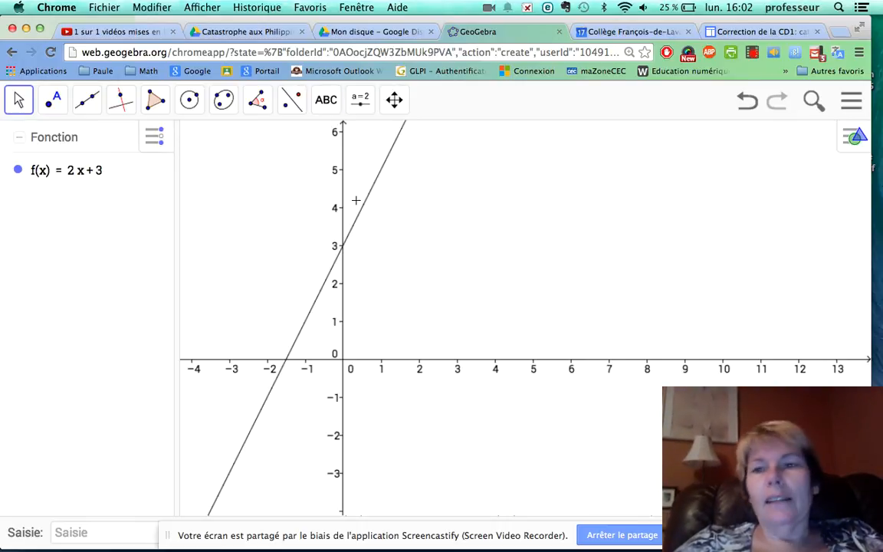
# Look through the Affichage options down to Champ de saisie and Rafraîchir l'affichage.
pyautogui.click(853, 103)
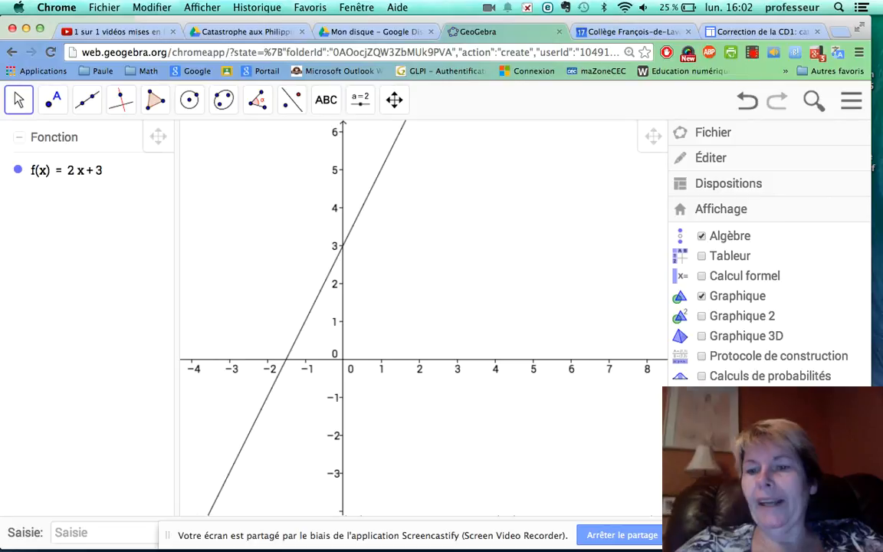
pyautogui.scroll(-1, 770, 276)
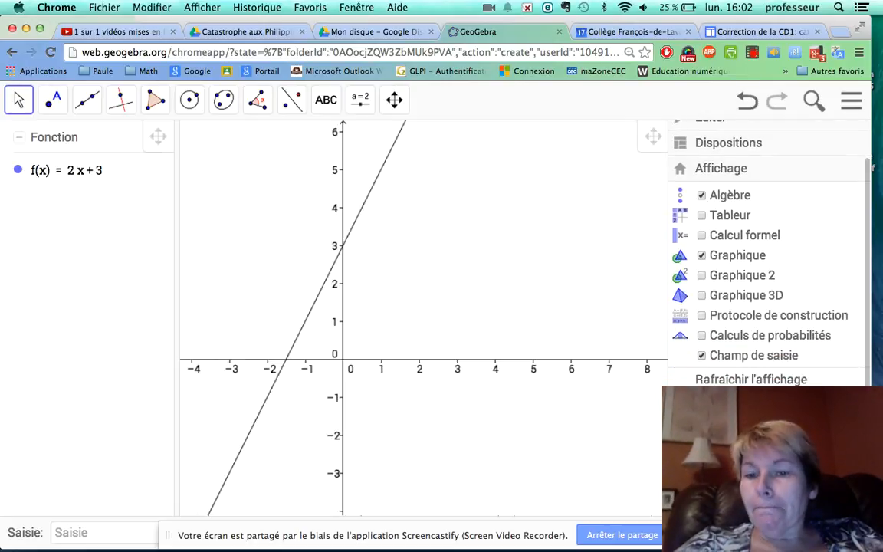